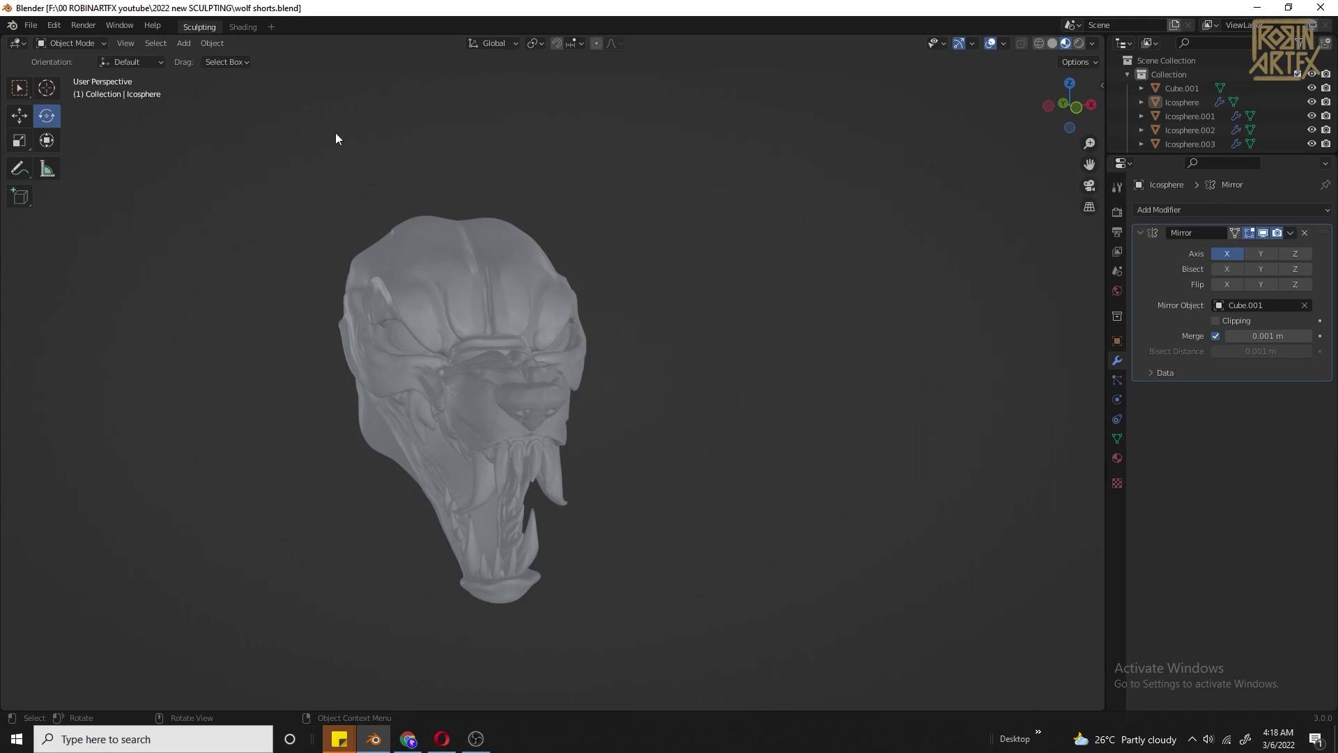
Step: Add a Bezier circle and move it about -11.3 m along X, clear of the wolf head
{"action": "left_click", "coordinate": [184, 43]}
{"action": "mouse_move", "coordinate": [195, 60]}
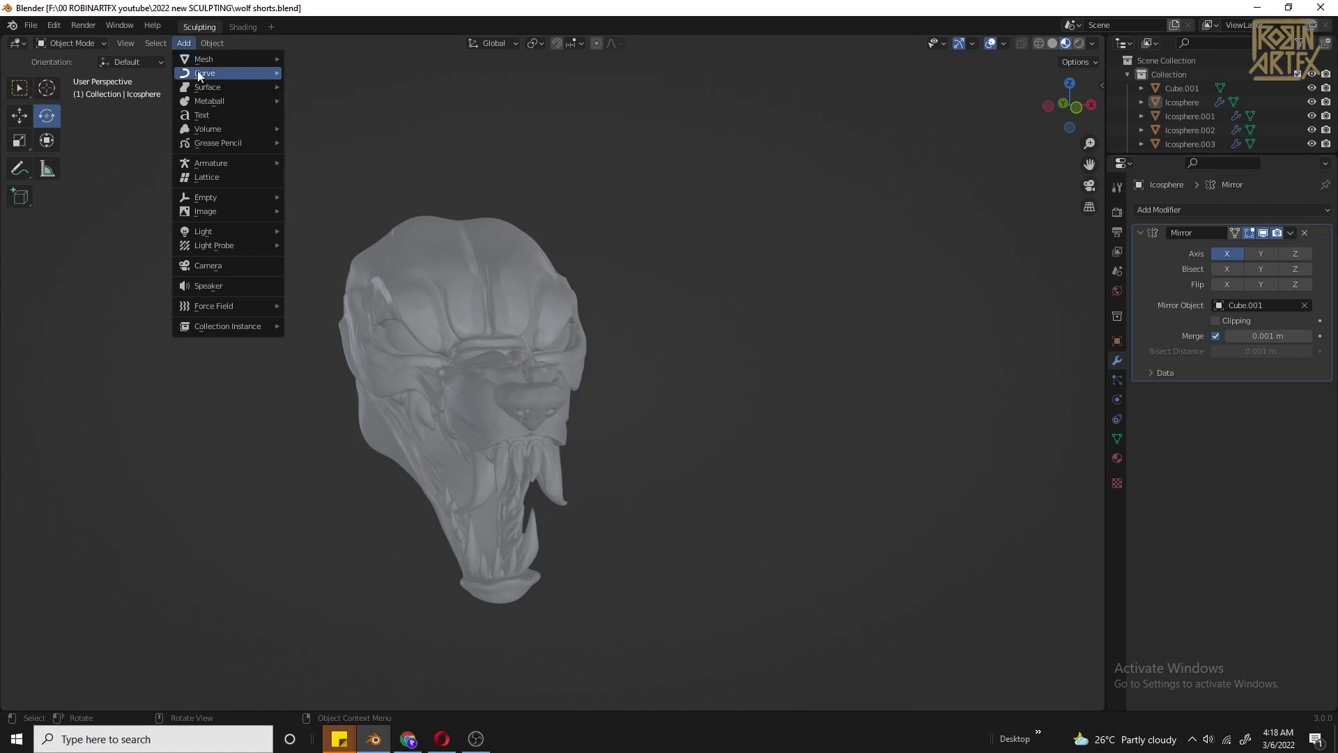
{"action": "left_click", "coordinate": [311, 89]}
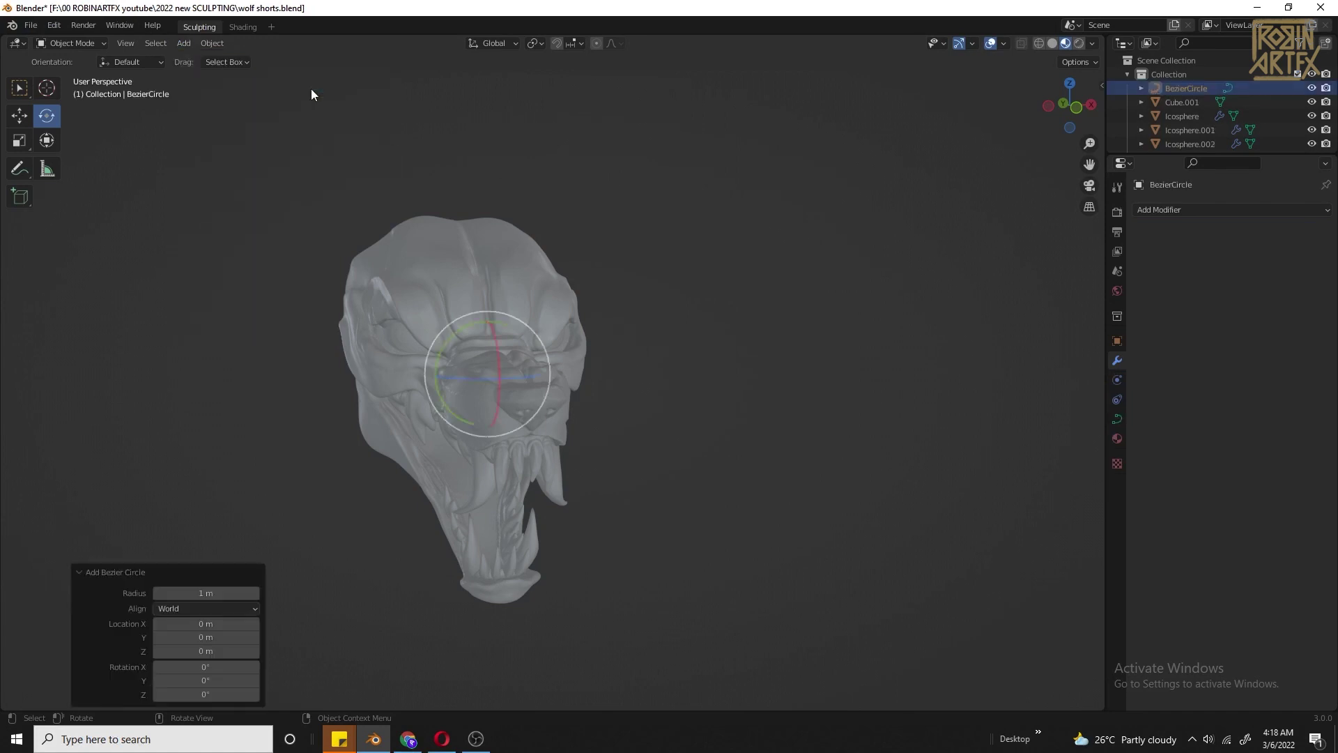
{"action": "left_click", "coordinate": [19, 124]}
{"action": "left_click_drag", "start_coordinate": [530, 374], "coordinate": [183, 379]}
{"action": "middle_click_drag", "start_coordinate": [487, 279], "coordinate": [888, 329]}
{"action": "scroll", "coordinate": [536, 400], "scroll_direction": "up", "scroll_amount": 6}
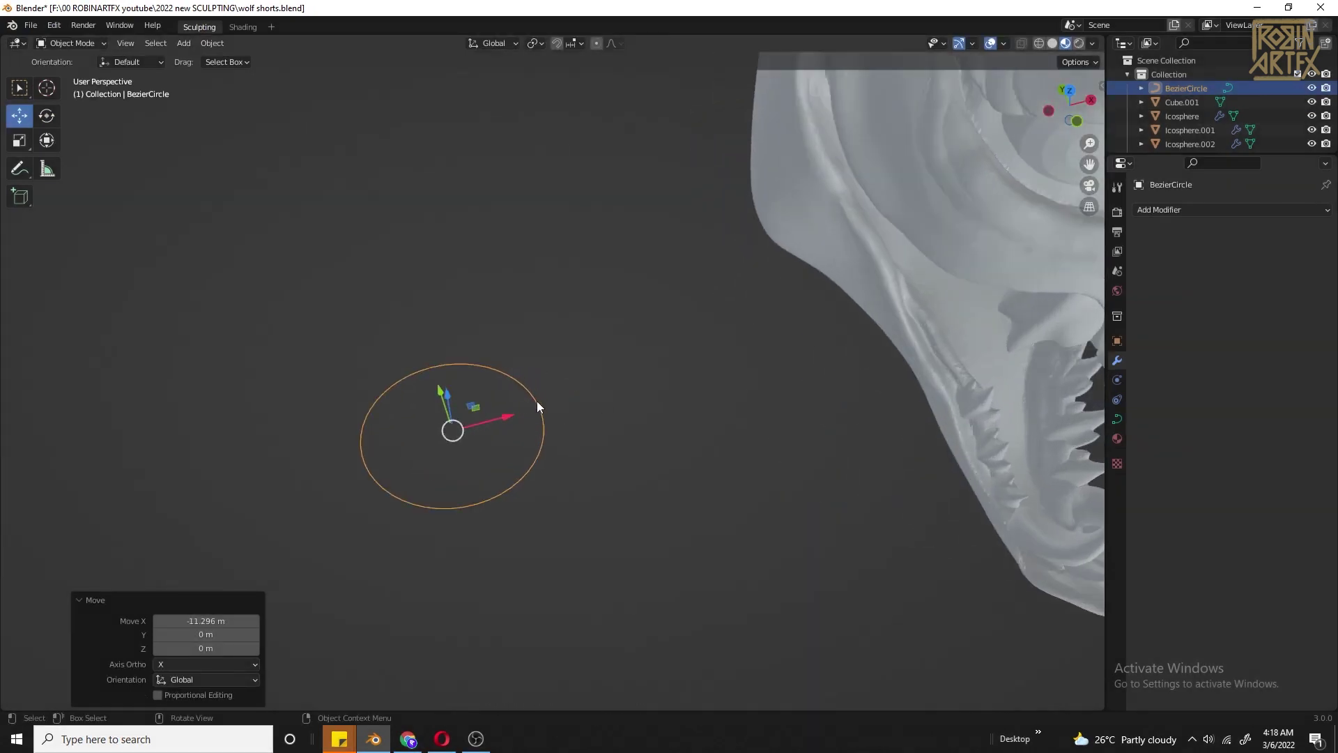
Step: In Edit Mode, draw in the handles of the circle's control points to give it a sharp-cornered, four-point profile
{"action": "left_click", "coordinate": [62, 44]}
{"action": "left_click", "coordinate": [62, 74]}
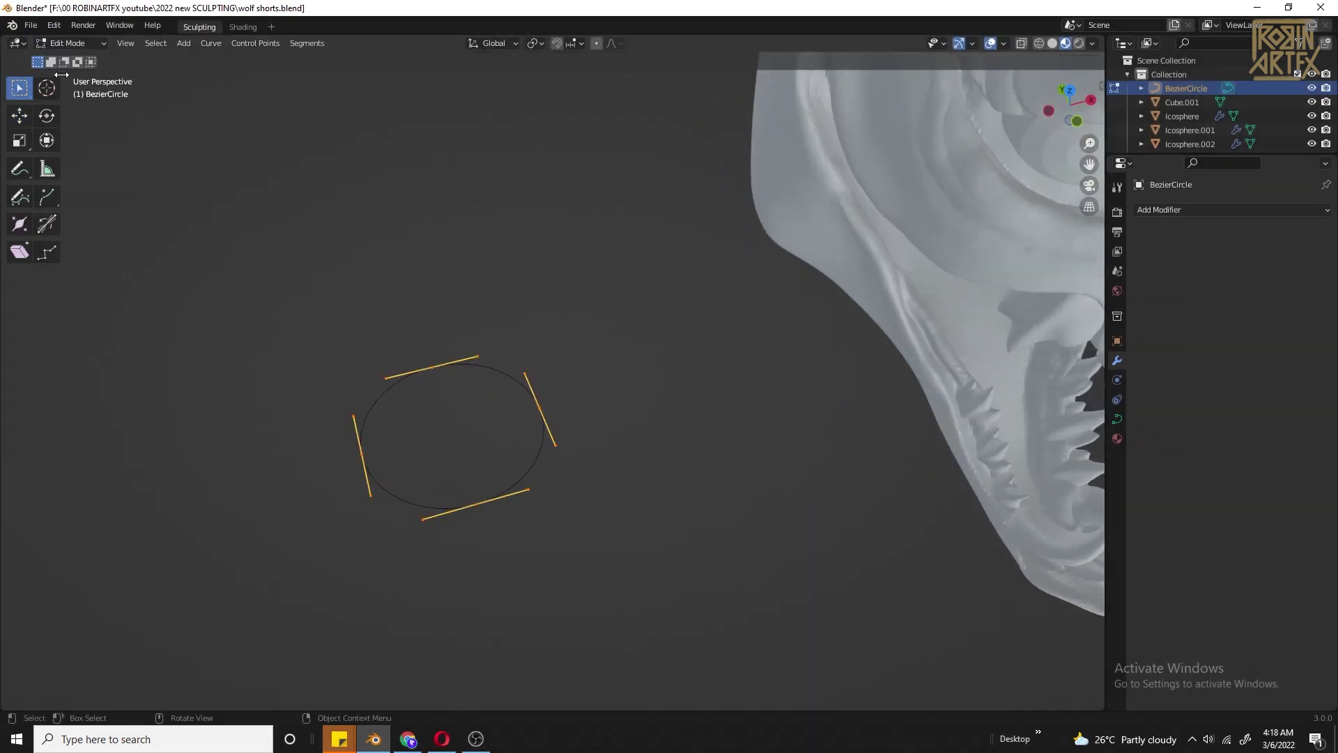
{"action": "left_click", "coordinate": [432, 367]}
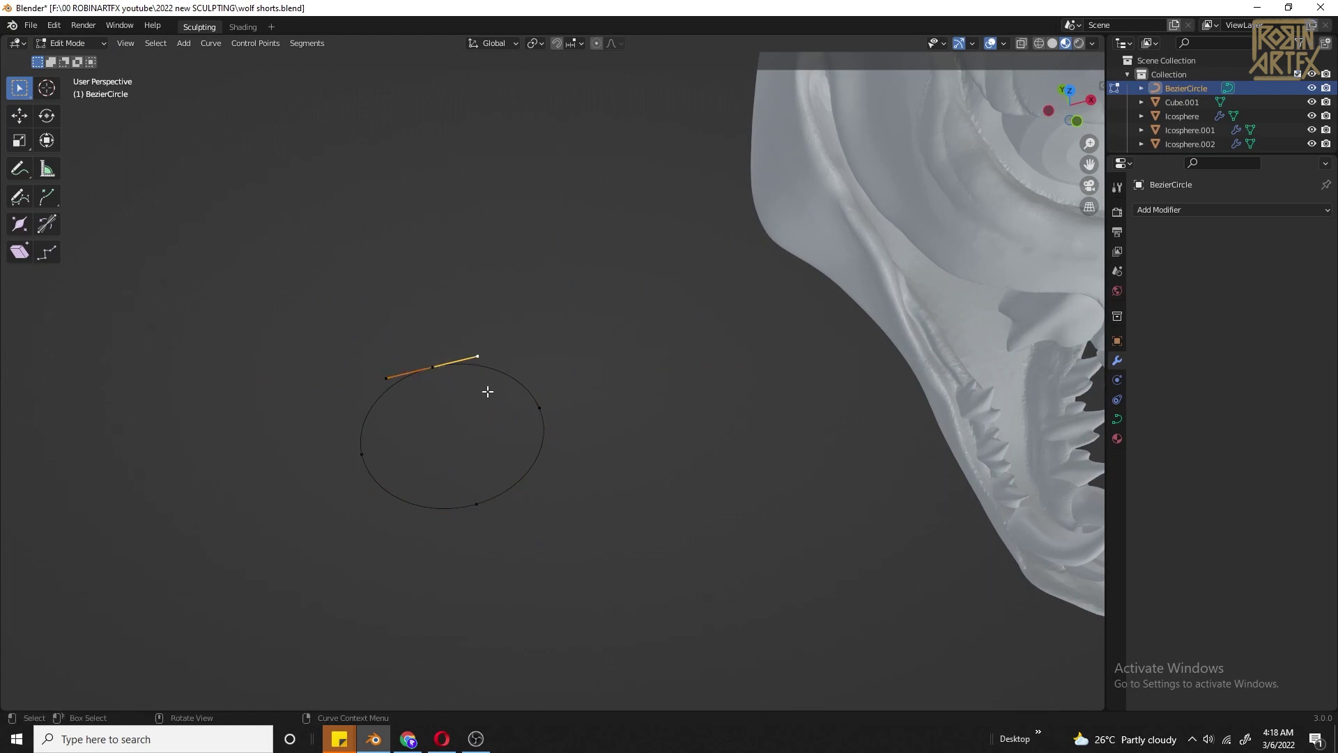
{"action": "left_click", "coordinate": [18, 116]}
{"action": "left_click_drag", "start_coordinate": [534, 341], "coordinate": [469, 364]}
{"action": "left_click", "coordinate": [386, 379]}
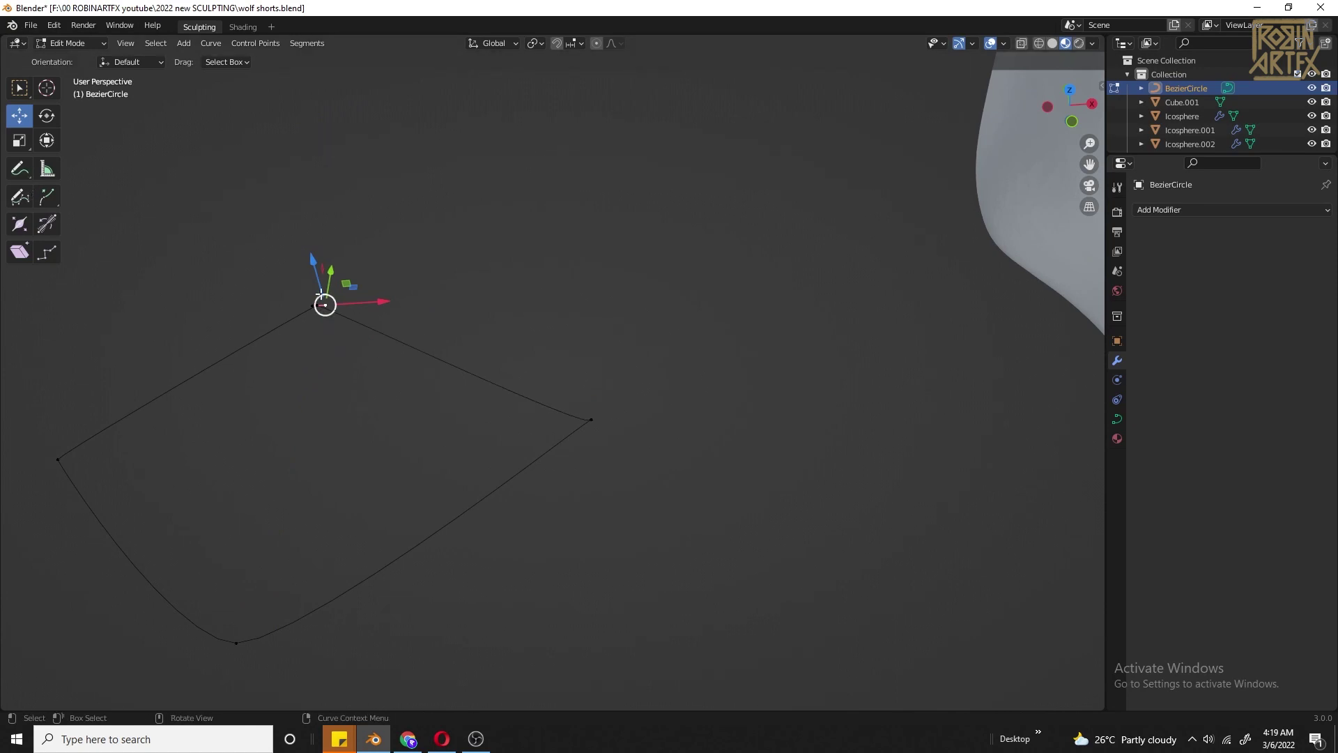
Step: Subdivide the profile segment between the far and right corner points, and pull the new midpoint inward
{"action": "left_click_drag", "start_coordinate": [768, 279], "coordinate": [299, 433]}
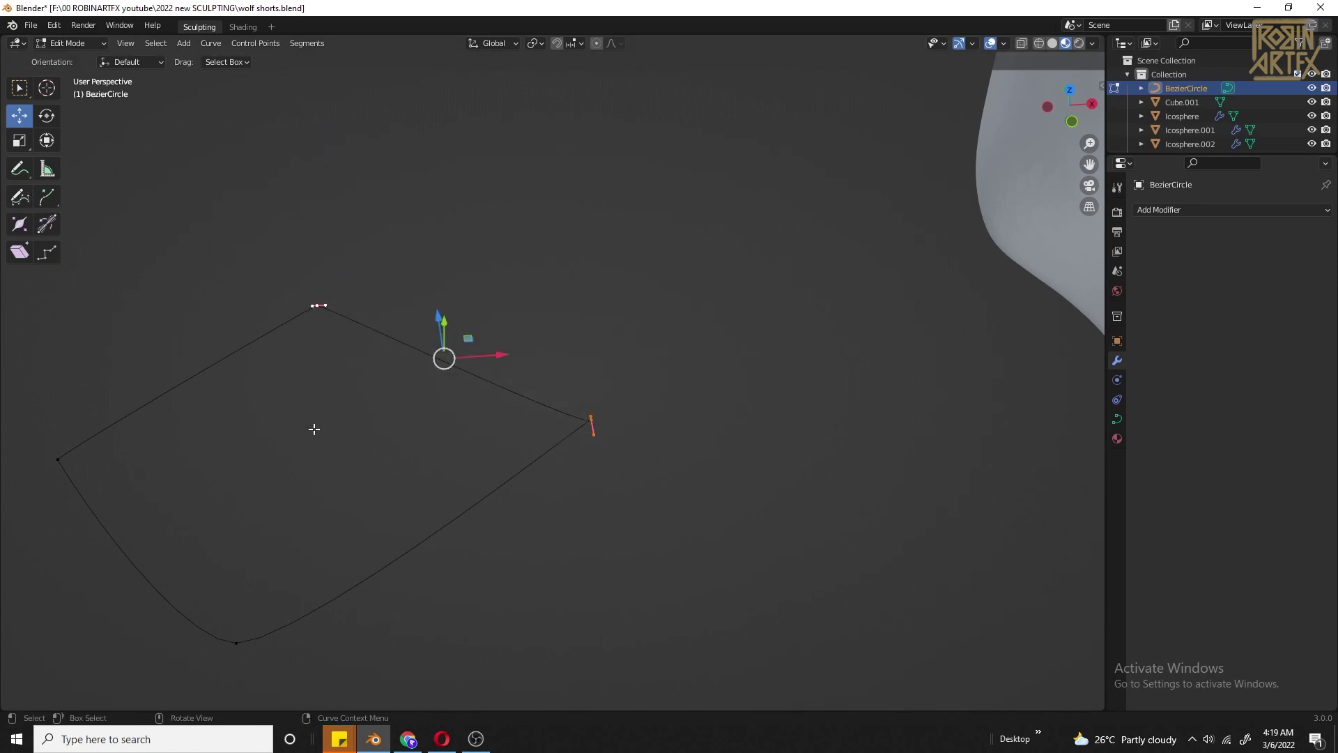
{"action": "right_click", "coordinate": [444, 358]}
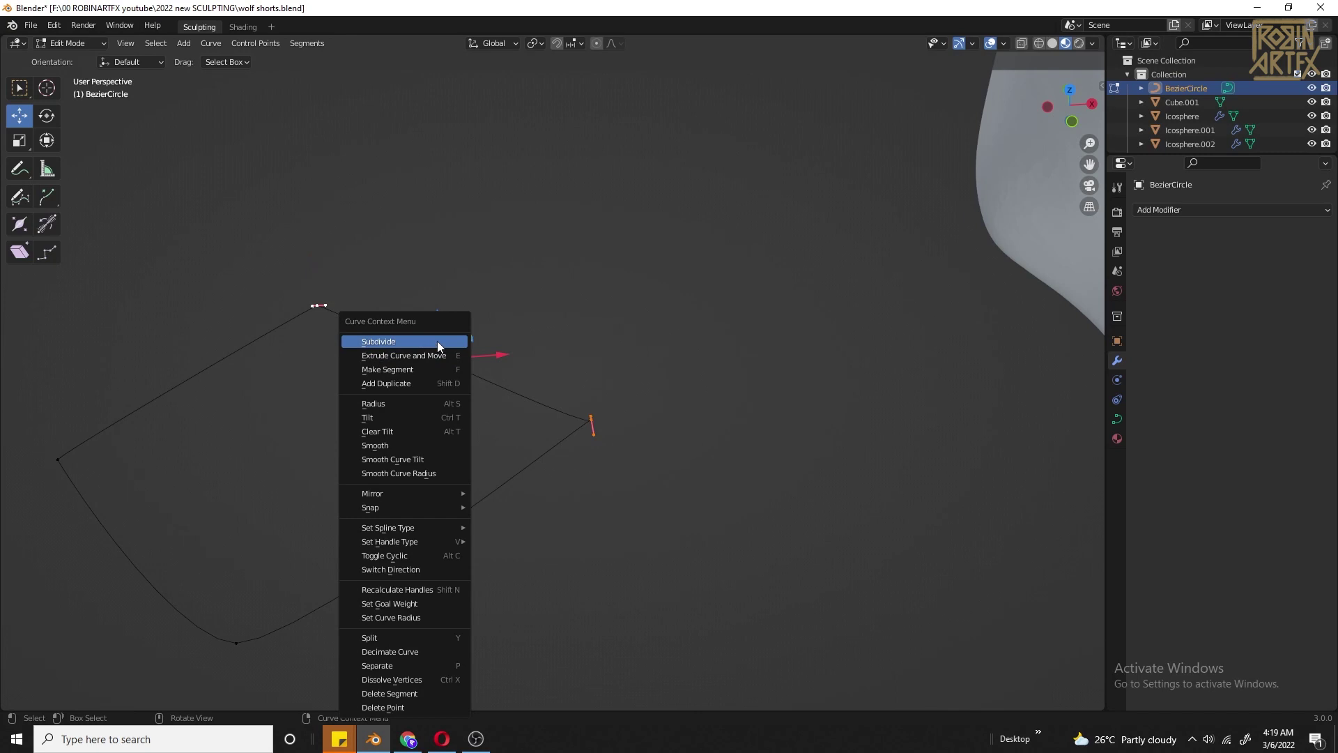
{"action": "left_click", "coordinate": [437, 341]}
{"action": "left_click", "coordinate": [534, 317]}
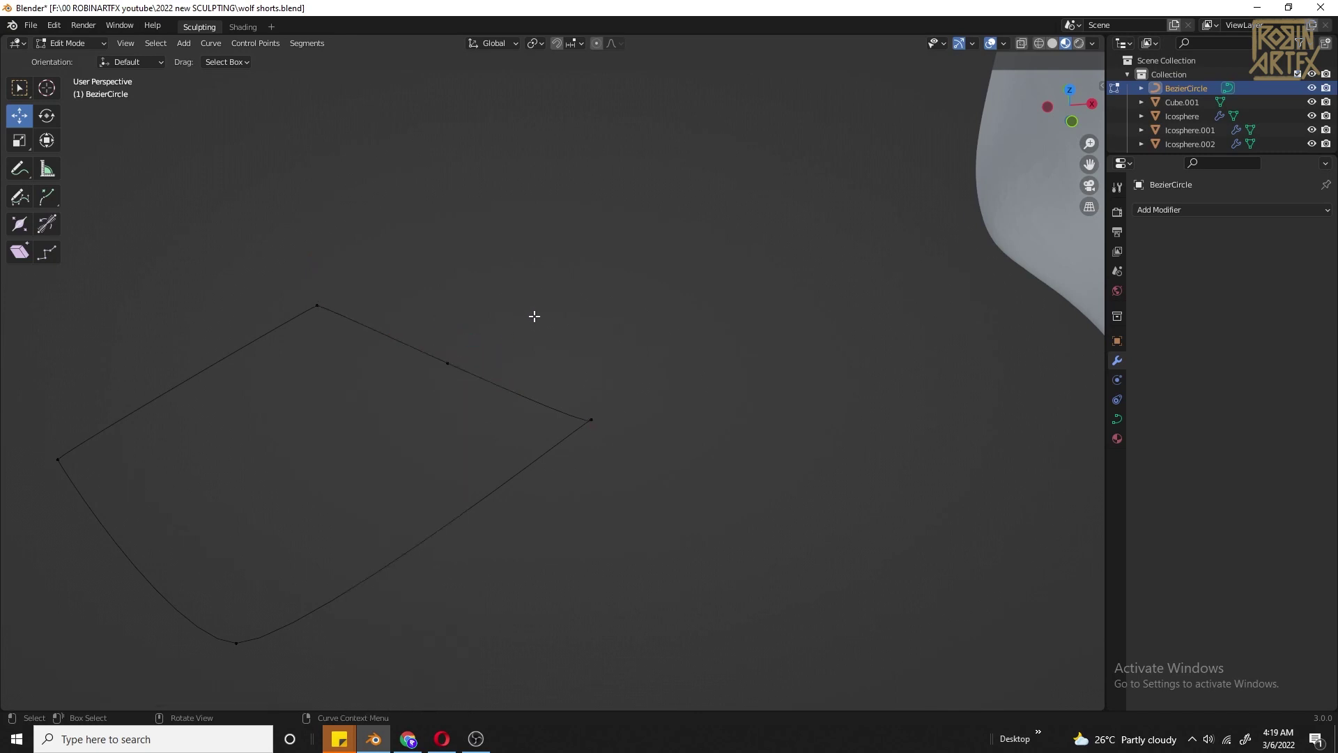
{"action": "left_click_drag", "start_coordinate": [453, 335], "coordinate": [475, 383]}
{"action": "left_click_drag", "start_coordinate": [367, 230], "coordinate": [65, 451]}
{"action": "right_click", "coordinate": [78, 377]}
{"action": "left_click", "coordinate": [82, 342]}
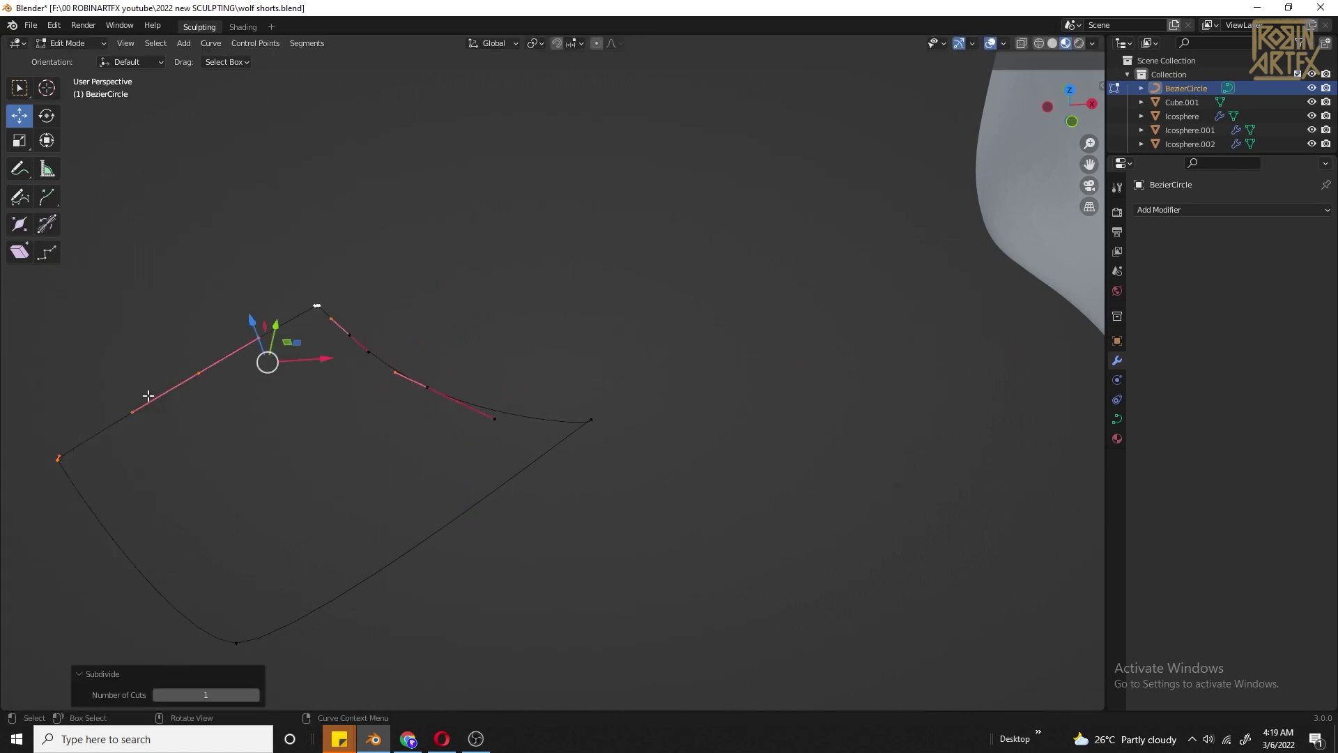
{"action": "key", "text": "ctrl+z"}
Step: Subdivide the profile segment between the far and left corner points, and pull the new midpoint inward
{"action": "left_click_drag", "start_coordinate": [341, 225], "coordinate": [43, 481]}
{"action": "key", "text": "shift+r"}
{"action": "left_click_drag", "start_coordinate": [185, 337], "coordinate": [195, 360]}
Step: Shift the profile's near corner outward along X and its left corner about -0.257 m along X, then return to Object Mode
{"action": "middle_click_drag", "start_coordinate": [206, 466], "coordinate": [269, 350], "text": "shift"}
{"action": "left_click", "coordinate": [311, 501]}
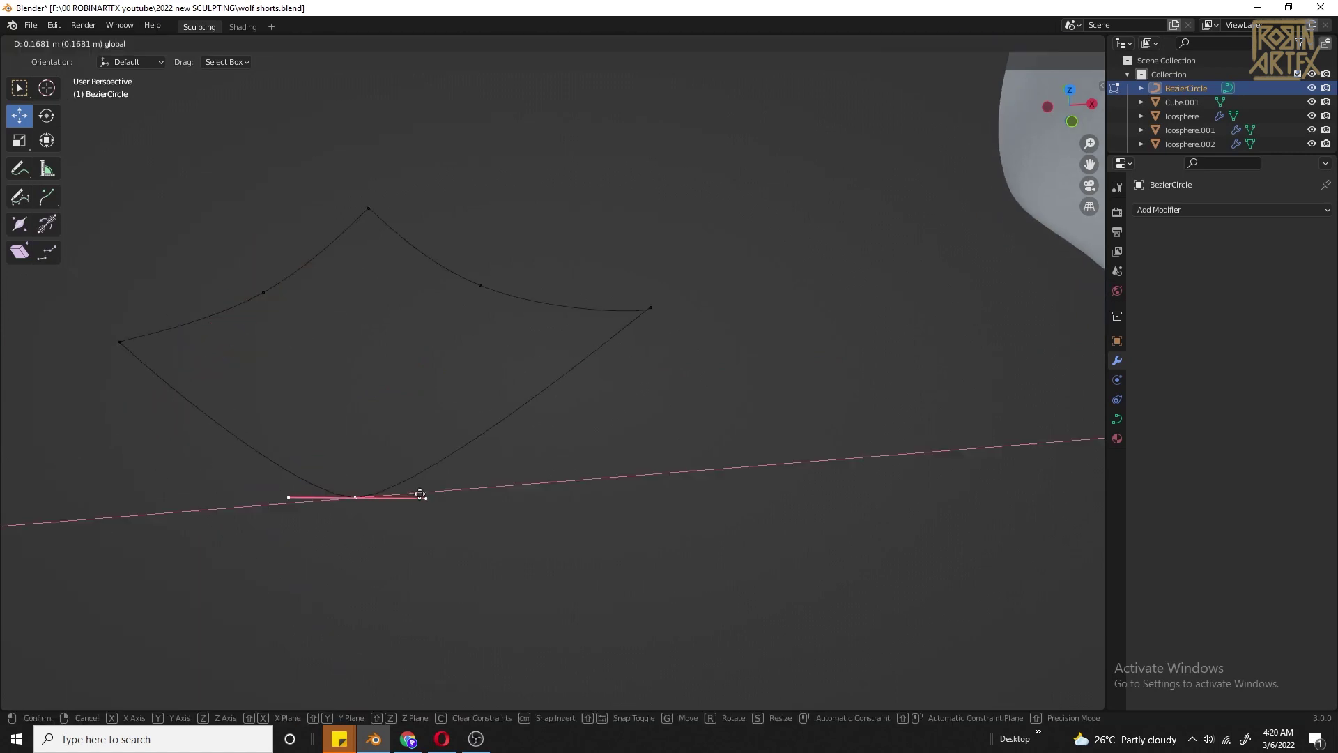
{"action": "left_click_drag", "start_coordinate": [366, 496], "coordinate": [428, 492]}
{"action": "scroll", "coordinate": [370, 442], "scroll_direction": "down", "scroll_amount": 3}
{"action": "middle_click_drag", "start_coordinate": [334, 411], "coordinate": [370, 442]}
{"action": "left_click", "coordinate": [395, 471]}
{"action": "left_click_drag", "start_coordinate": [439, 454], "coordinate": [407, 467]}
{"action": "scroll", "coordinate": [418, 465], "scroll_direction": "down", "scroll_amount": 2}
{"action": "middle_click_drag", "start_coordinate": [418, 466], "coordinate": [390, 391]}
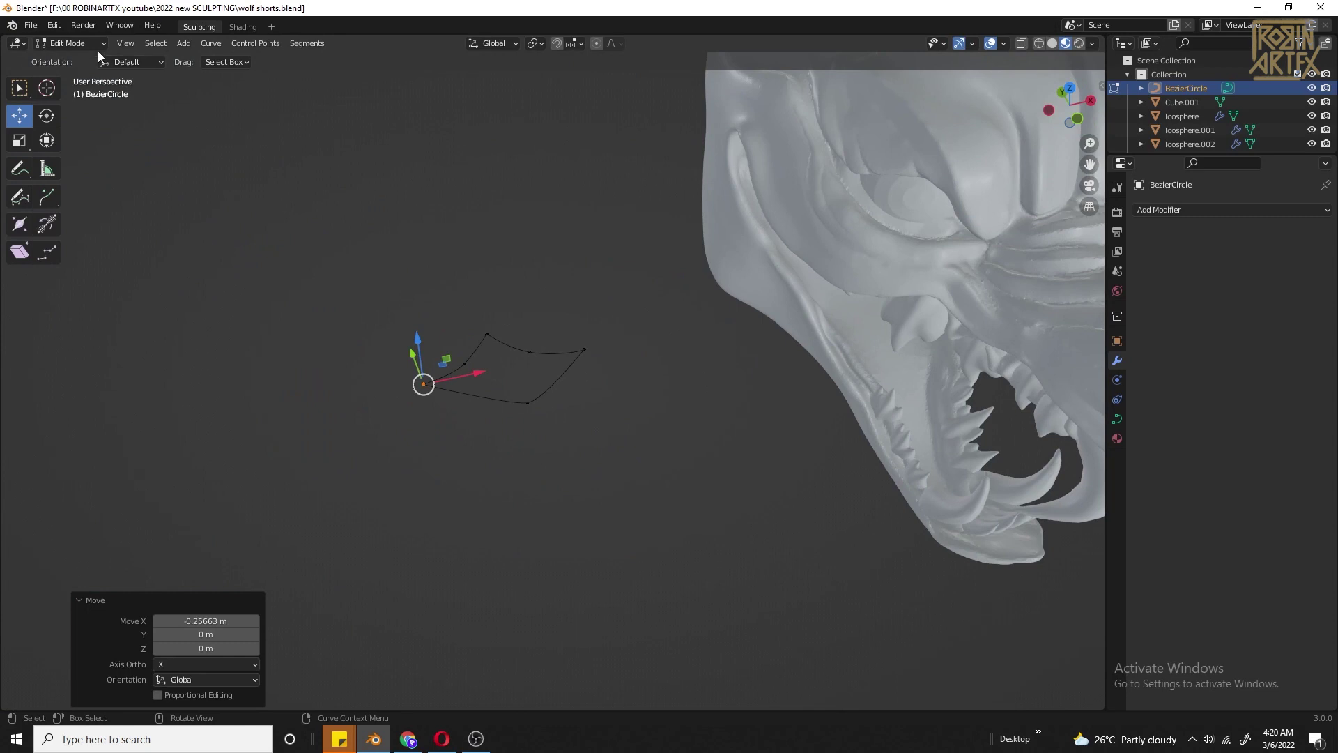
{"action": "left_click", "coordinate": [73, 59]}
Step: Add a curve path and move it out of the wolf head to the empty space beside the profile curve
{"action": "mouse_move", "coordinate": [572, 479]}
{"action": "middle_mouse_down"}
{"action": "mouse_move", "coordinate": [550, 454]}
{"action": "mouse_move", "coordinate": [541, 485]}
{"action": "middle_mouse_up"}
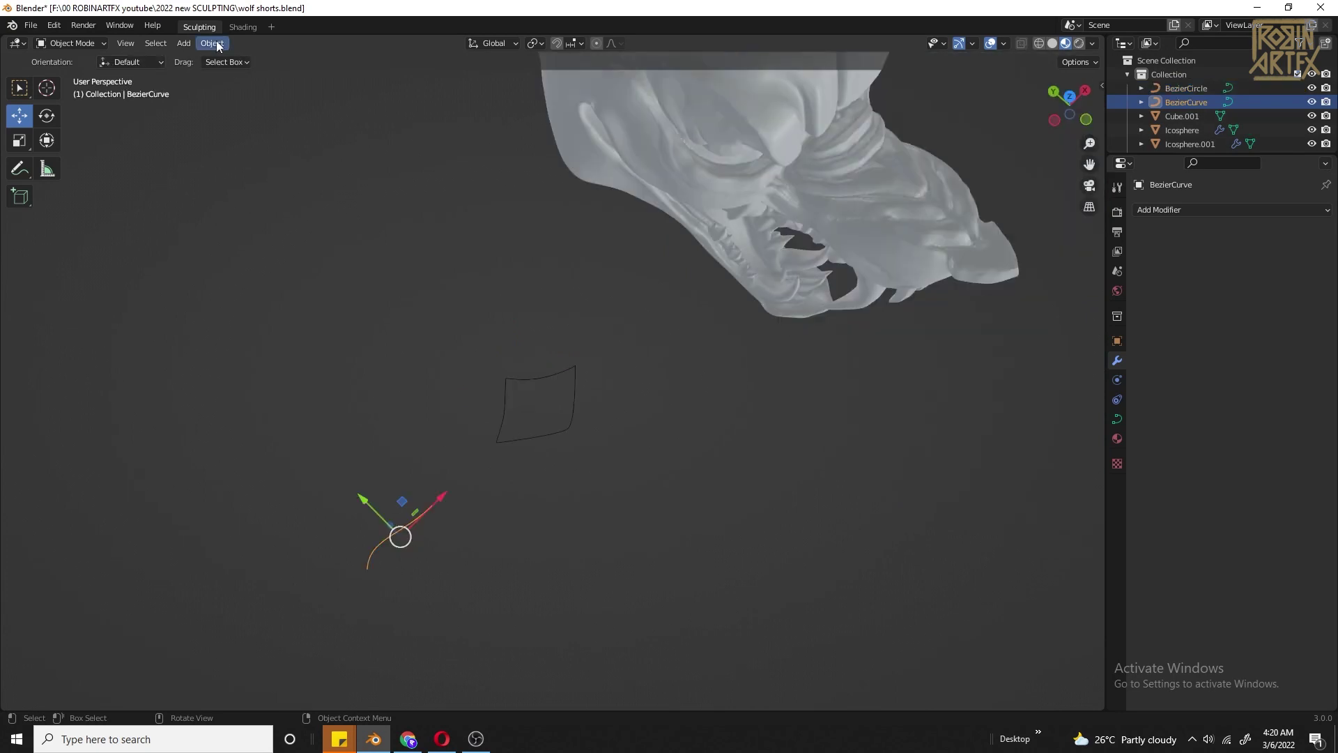
{"action": "left_click", "coordinate": [181, 44]}
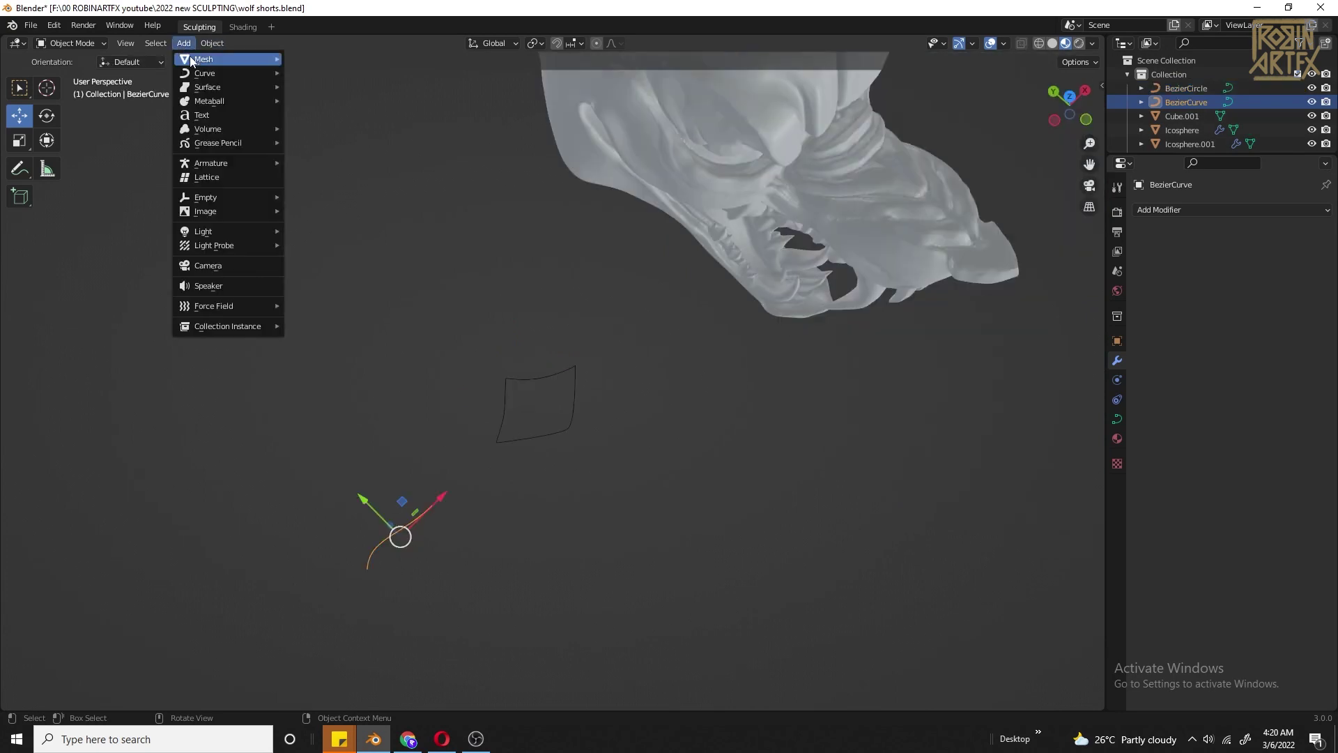
{"action": "mouse_move", "coordinate": [196, 76]}
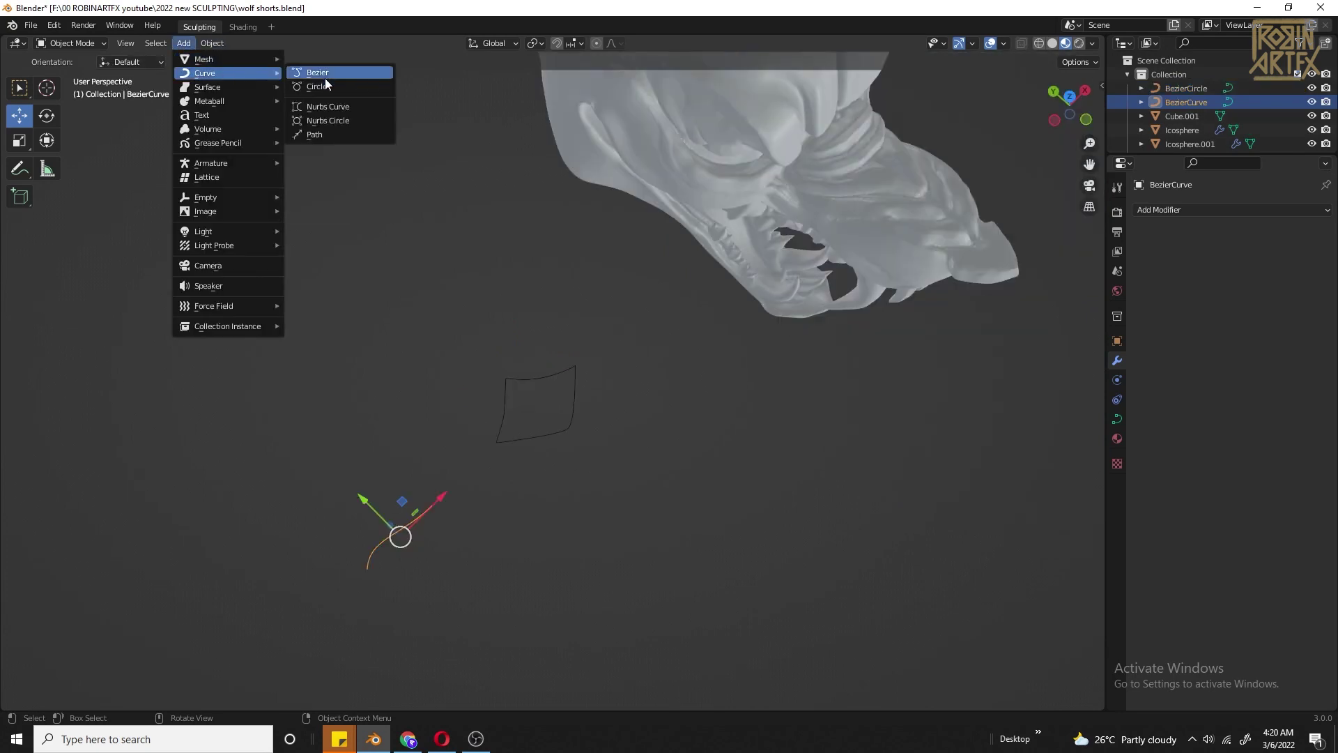
{"action": "left_click", "coordinate": [325, 136]}
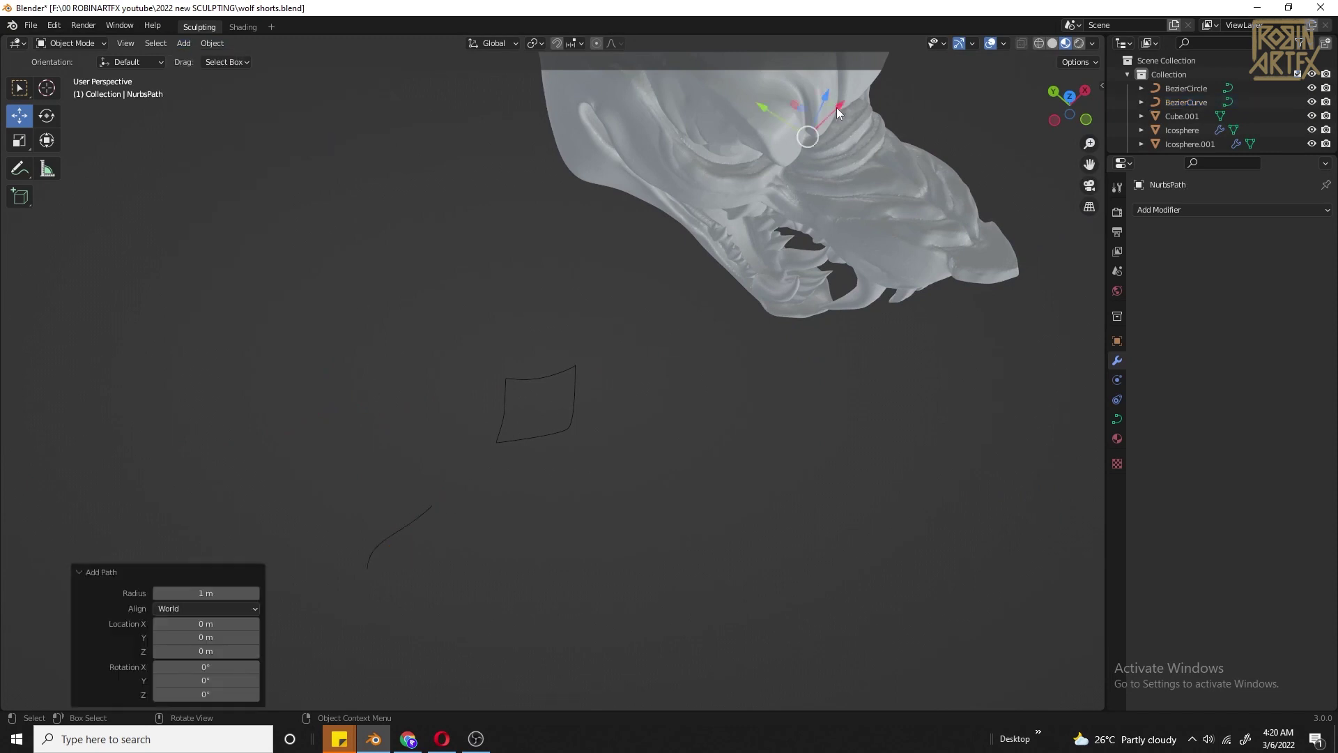
{"action": "left_click_drag", "start_coordinate": [842, 102], "coordinate": [713, 234]}
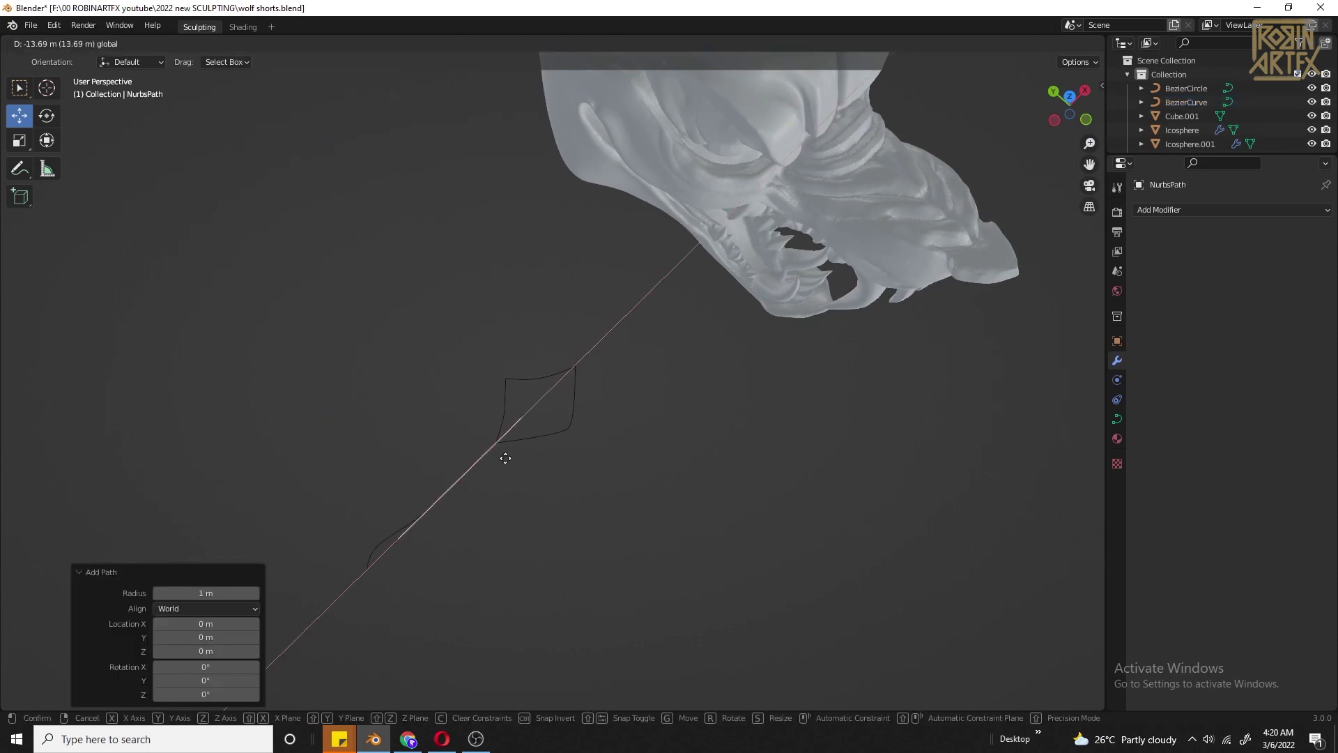
{"action": "left_click_drag", "start_coordinate": [505, 458], "coordinate": [337, 383]}
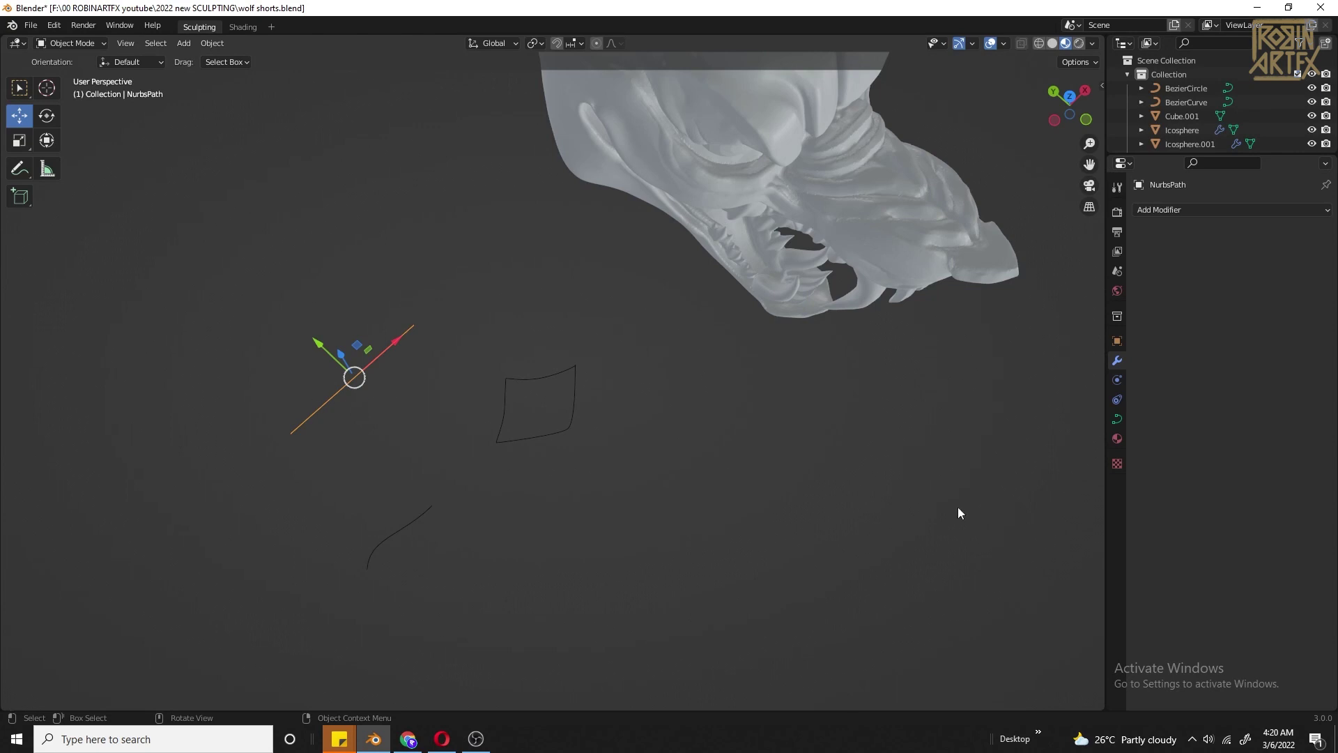
Step: Bevel the path with the BezierCircle profile as its bevel object and enable Fill Caps
{"action": "left_click", "coordinate": [1117, 420]}
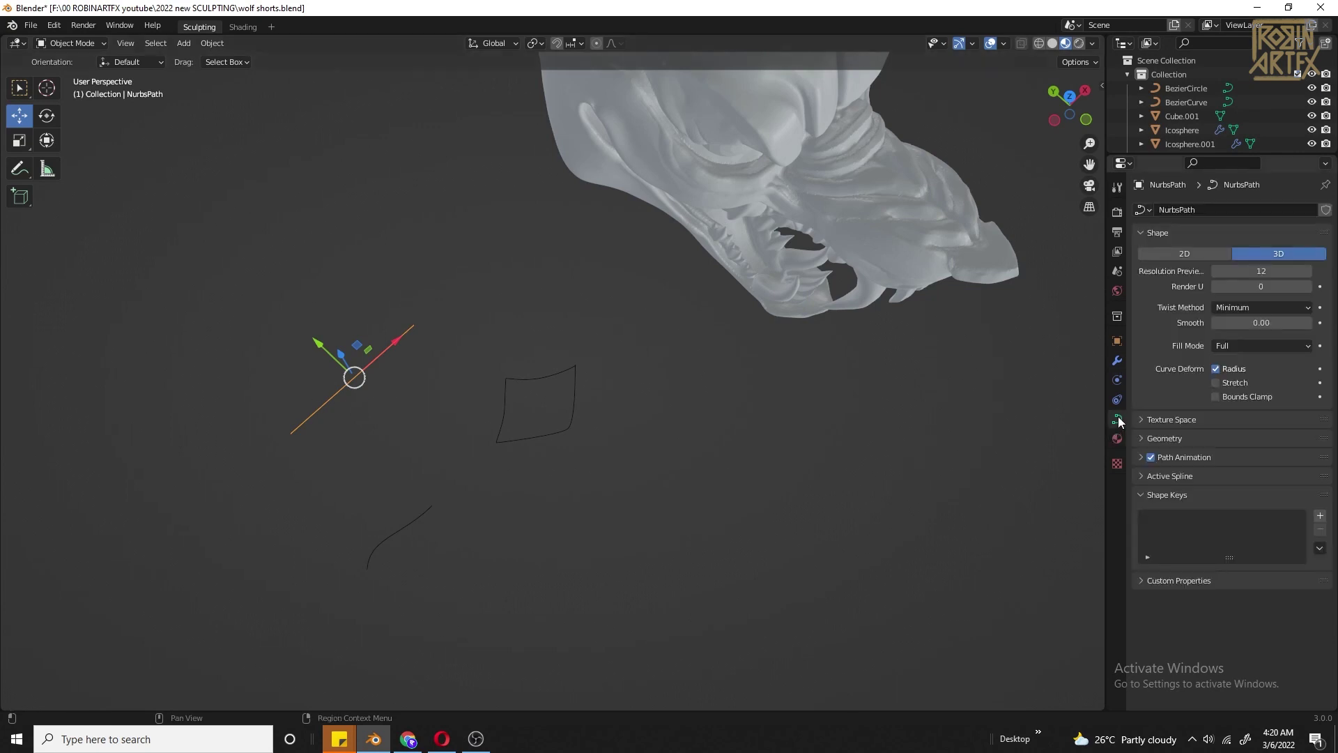
{"action": "left_click", "coordinate": [1141, 439]}
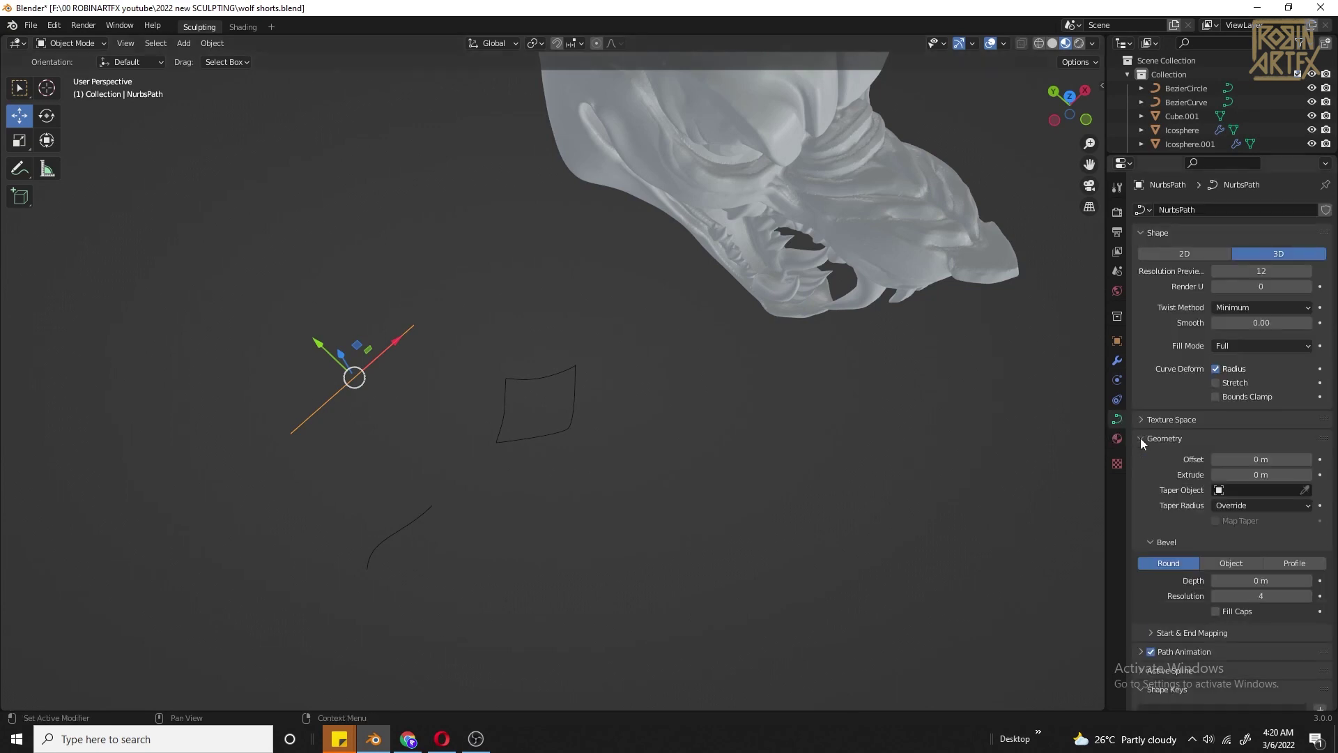
{"action": "left_click", "coordinate": [1219, 566]}
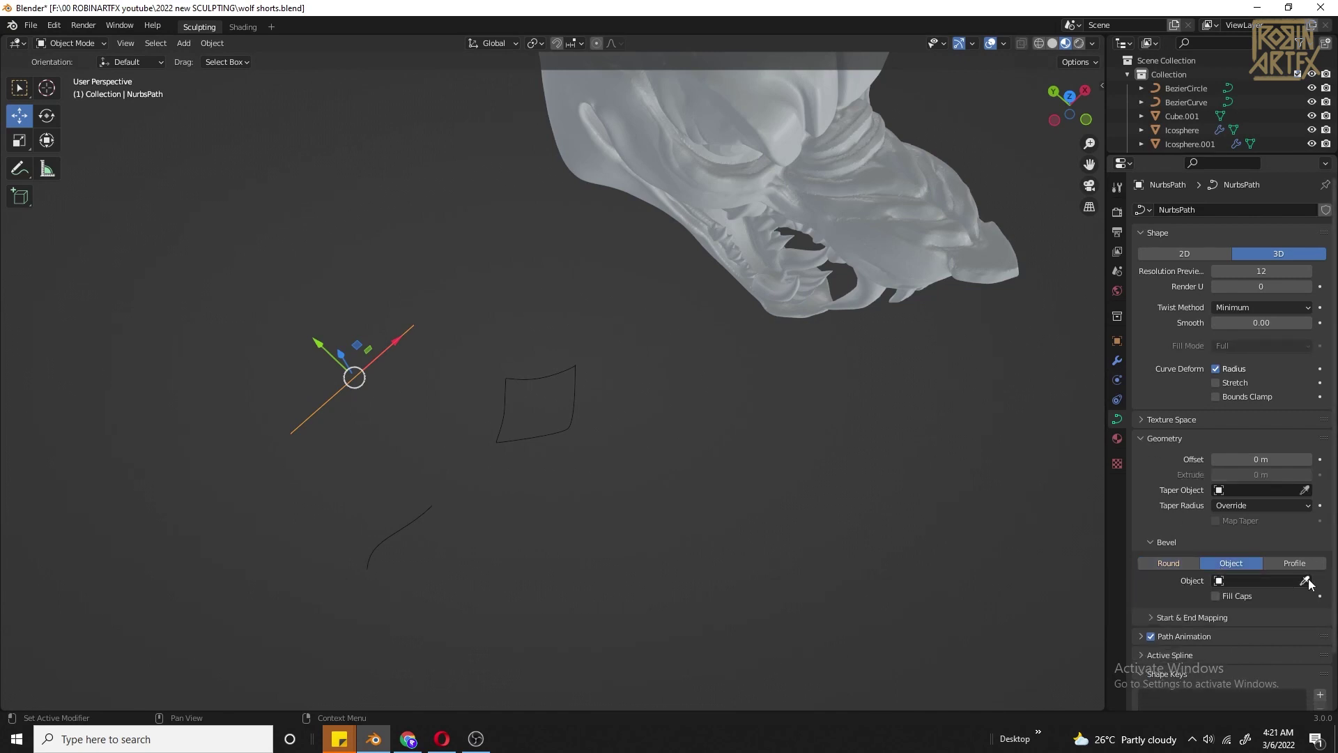
{"action": "left_click", "coordinate": [567, 425]}
{"action": "middle_click_drag", "start_coordinate": [566, 431], "coordinate": [334, 412]}
{"action": "scroll", "coordinate": [333, 412], "scroll_direction": "up", "scroll_amount": 2}
{"action": "left_click", "coordinate": [1216, 597]}
Step: Scale down the thickness of the bevelled path
{"action": "middle_click_drag", "start_coordinate": [237, 561], "coordinate": [99, 332]}
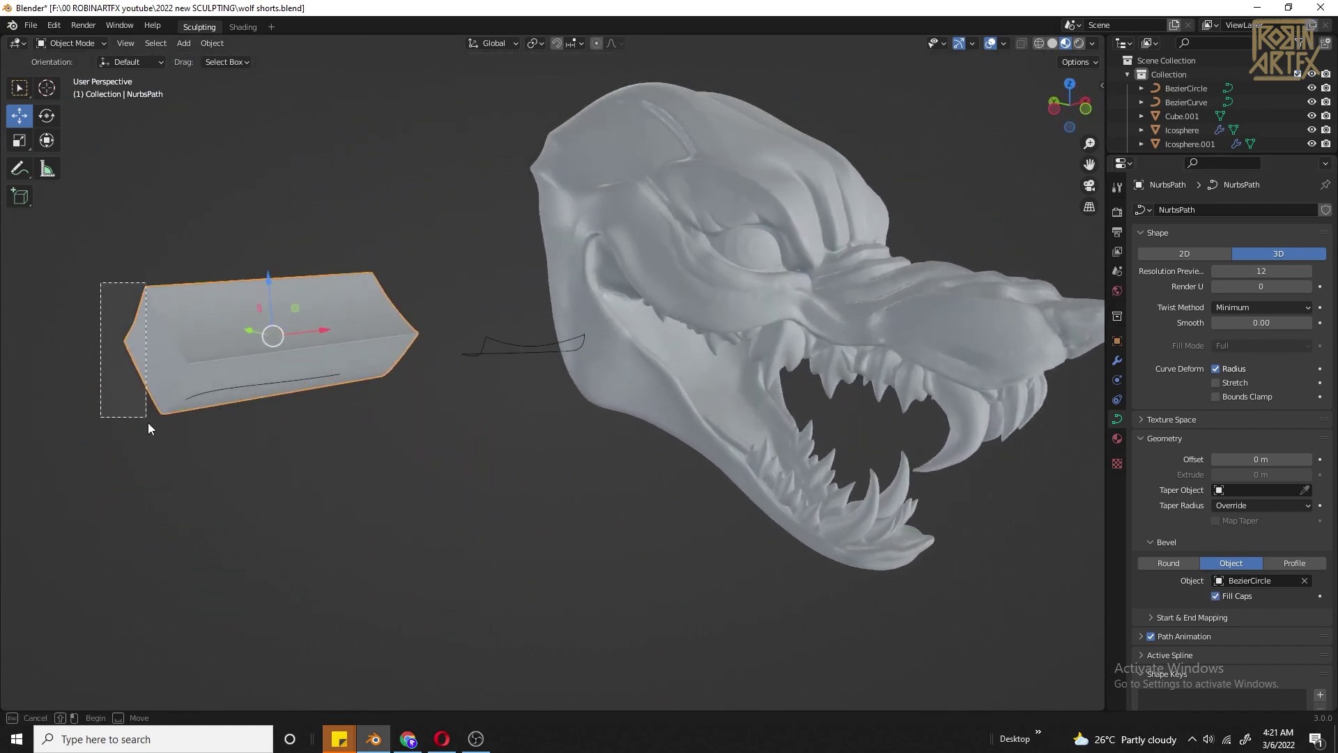
{"action": "middle_click_drag", "start_coordinate": [170, 452], "coordinate": [307, 308]}
{"action": "key", "text": "shift+space"}
{"action": "key", "text": "s"}
{"action": "mouse_move", "coordinate": [306, 308]}
{"action": "left_mouse_down"}
{"action": "mouse_move", "coordinate": [304, 334]}
{"action": "mouse_move", "coordinate": [303, 321]}
{"action": "left_mouse_up"}
{"action": "left_click", "coordinate": [335, 264]}
{"action": "middle_click_drag", "start_coordinate": [334, 263], "coordinate": [370, 392]}
{"action": "left_click", "coordinate": [292, 415]}
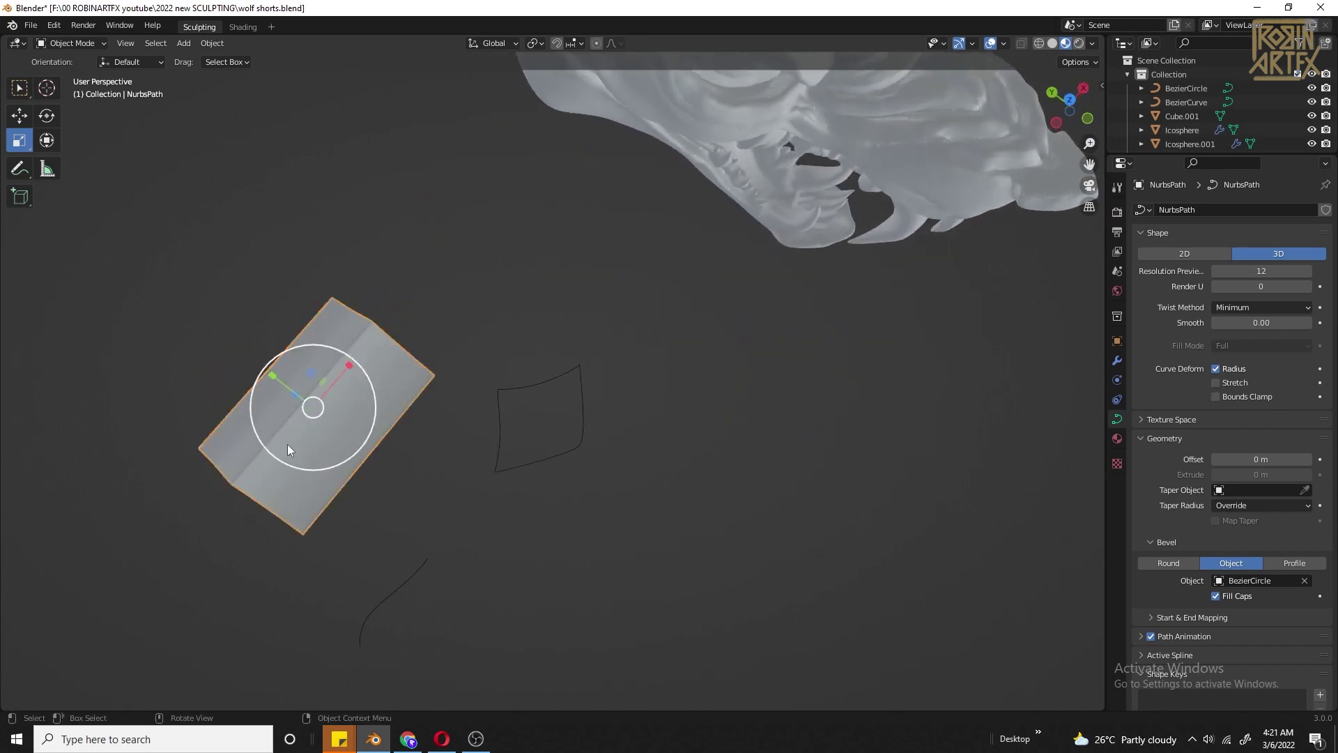
Step: In Edit Mode, shrink the radius of both end control points so the bevelled path tapers to a point
{"action": "left_click", "coordinate": [47, 46]}
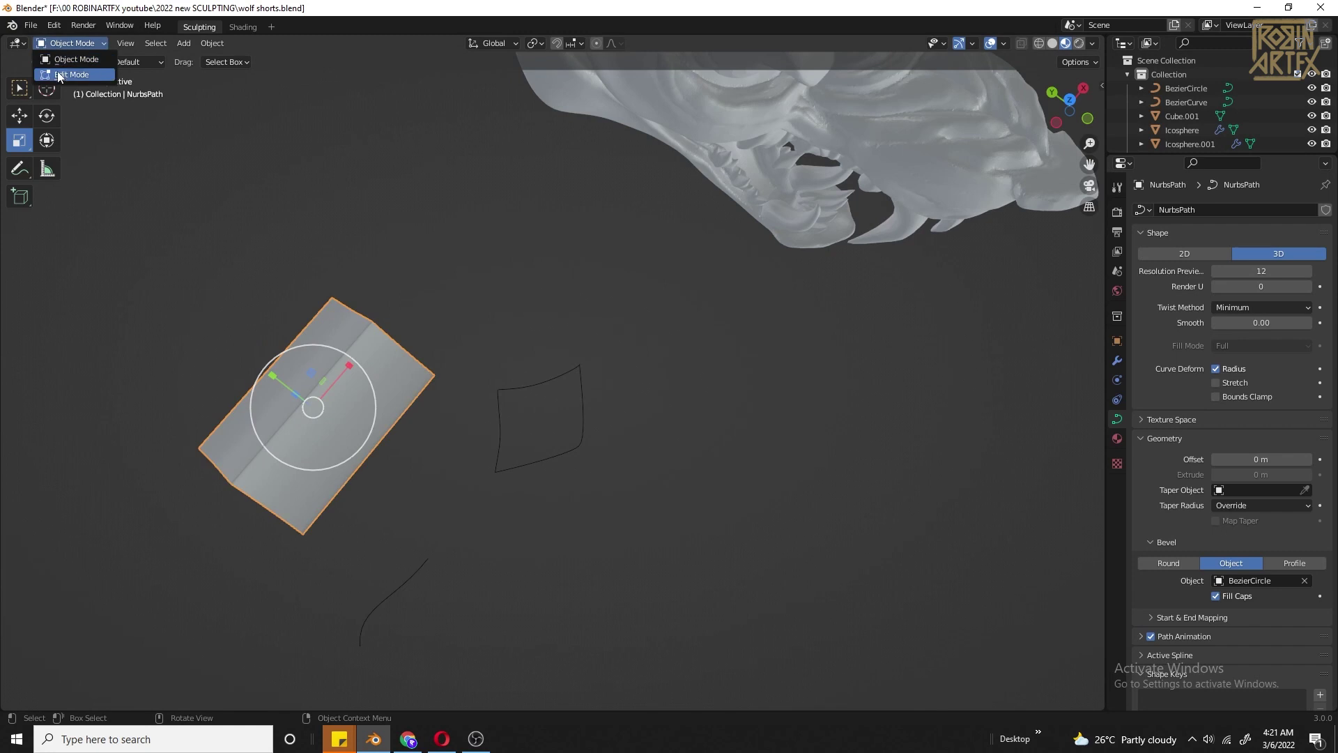
{"action": "left_click", "coordinate": [59, 74]}
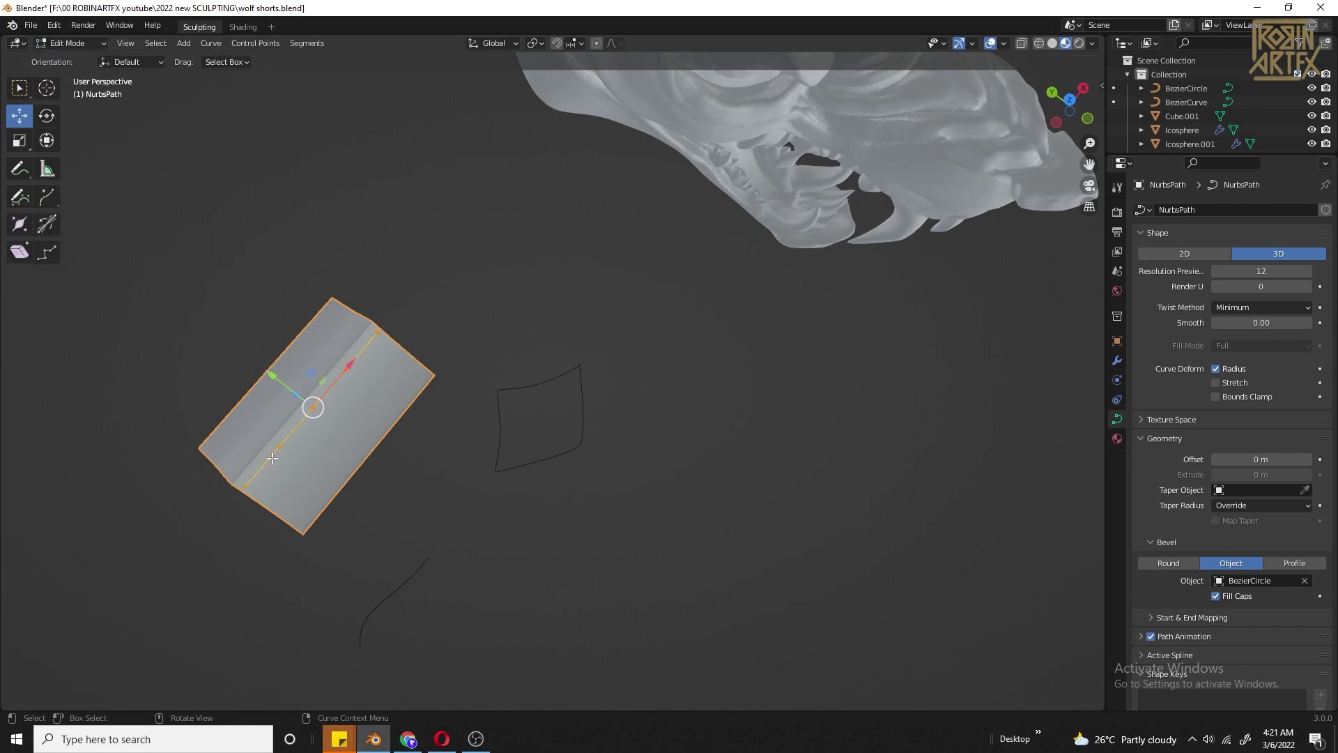
{"action": "left_click", "coordinate": [19, 232]}
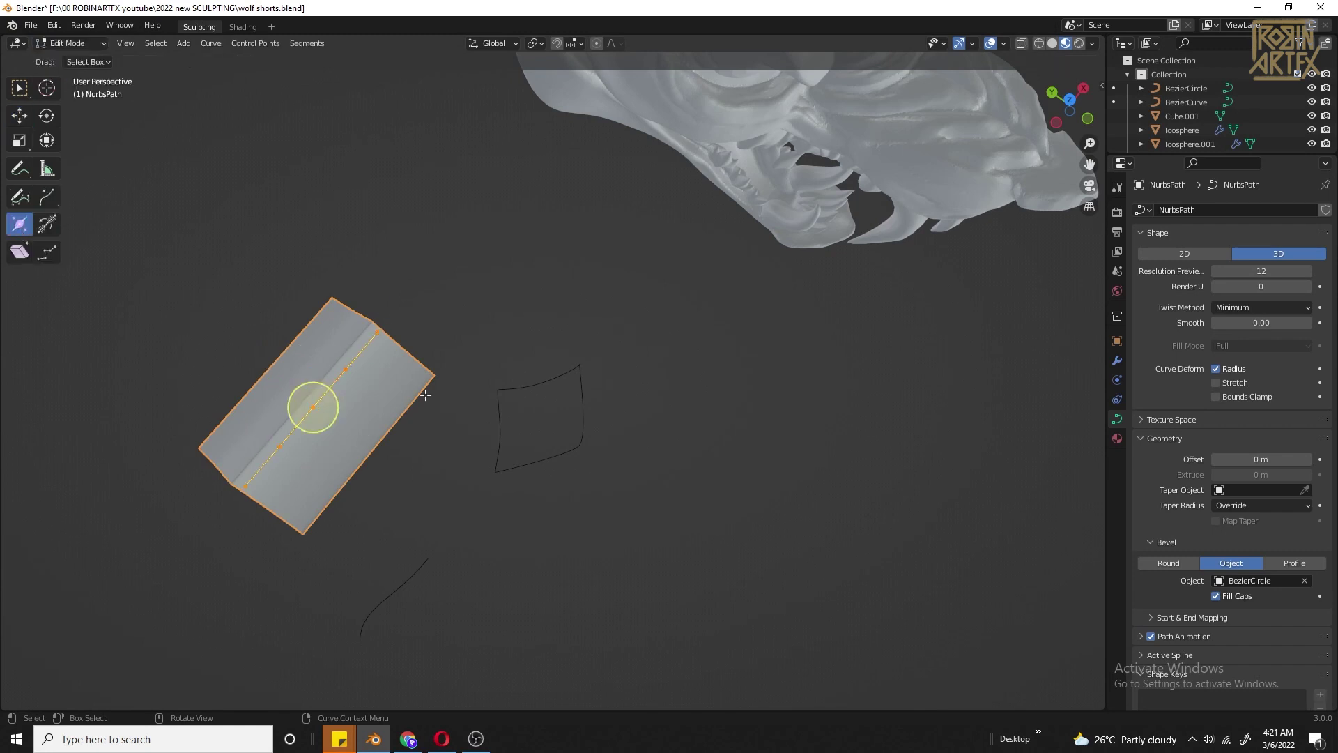
{"action": "left_click", "coordinate": [379, 331]}
{"action": "left_click_drag", "start_coordinate": [400, 335], "coordinate": [379, 328]}
{"action": "left_click", "coordinate": [245, 486]}
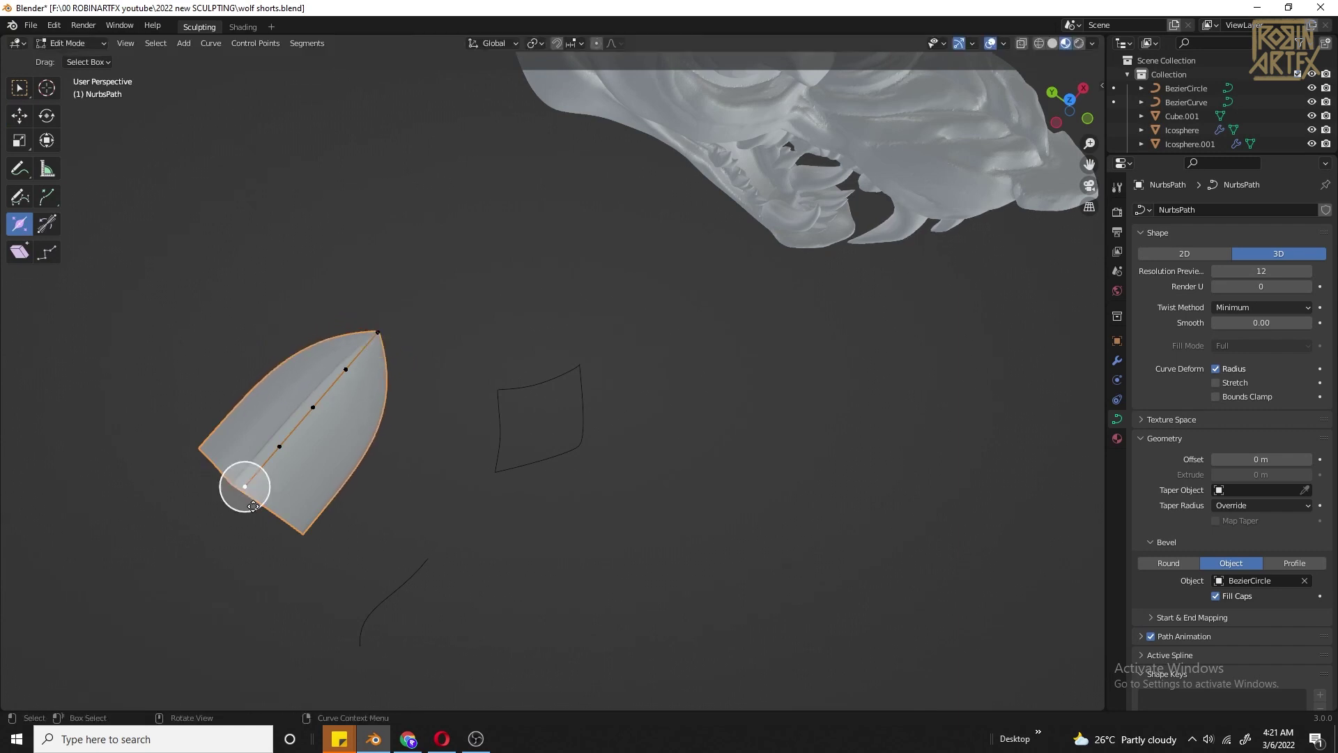
{"action": "left_click_drag", "start_coordinate": [229, 500], "coordinate": [244, 487]}
Step: Move the two control points at one tip outward to lengthen the shape, and scale them to 0.71 along Y
{"action": "left_click_drag", "start_coordinate": [449, 235], "coordinate": [327, 383]}
{"action": "left_click", "coordinate": [19, 116]}
{"action": "left_click_drag", "start_coordinate": [397, 312], "coordinate": [455, 245]}
{"action": "left_click", "coordinate": [19, 143]}
{"action": "left_click_drag", "start_coordinate": [376, 255], "coordinate": [389, 264]}
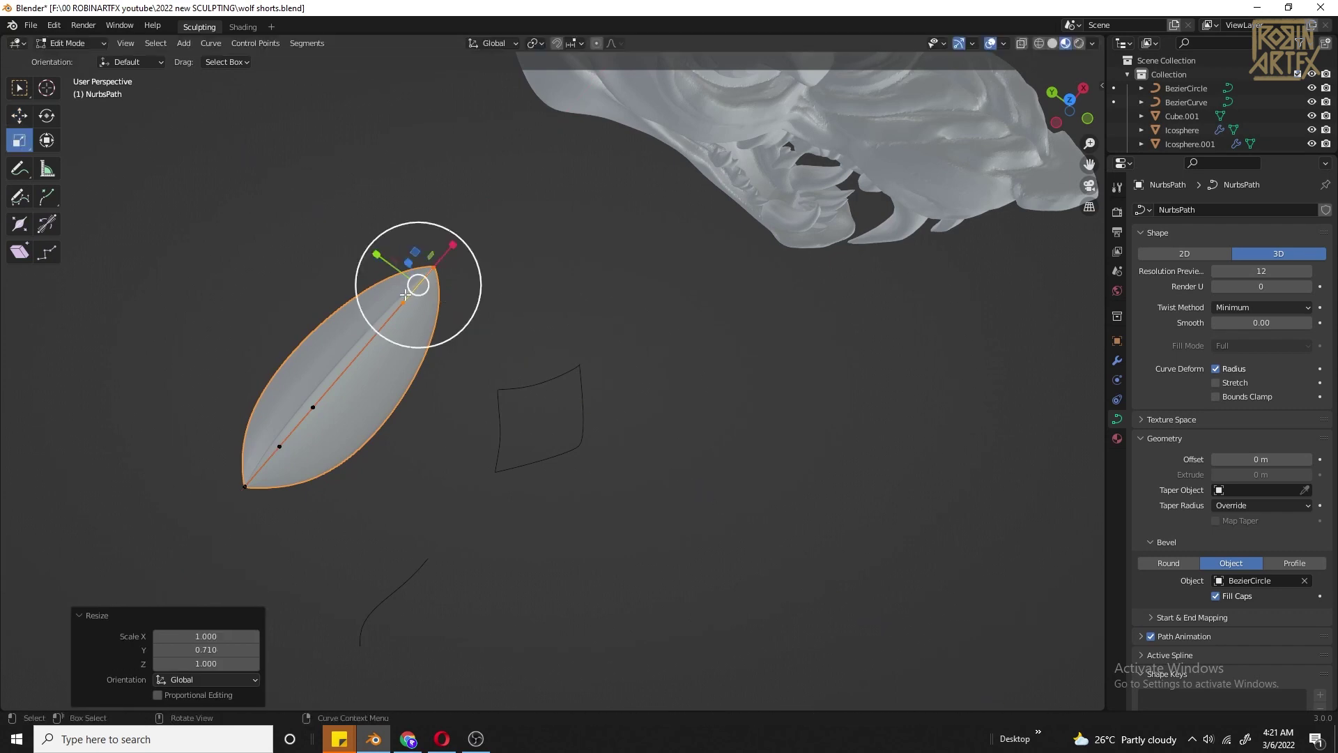
Step: Widen the spike's belly by scaling its middle control point's radius by 1.483, and return to Object Mode
{"action": "left_click", "coordinate": [20, 226]}
{"action": "left_click", "coordinate": [313, 407]}
{"action": "left_click_drag", "start_coordinate": [313, 407], "coordinate": [345, 418]}
{"action": "middle_click_drag", "start_coordinate": [344, 438], "coordinate": [672, 558]}
{"action": "left_click", "coordinate": [87, 44]}
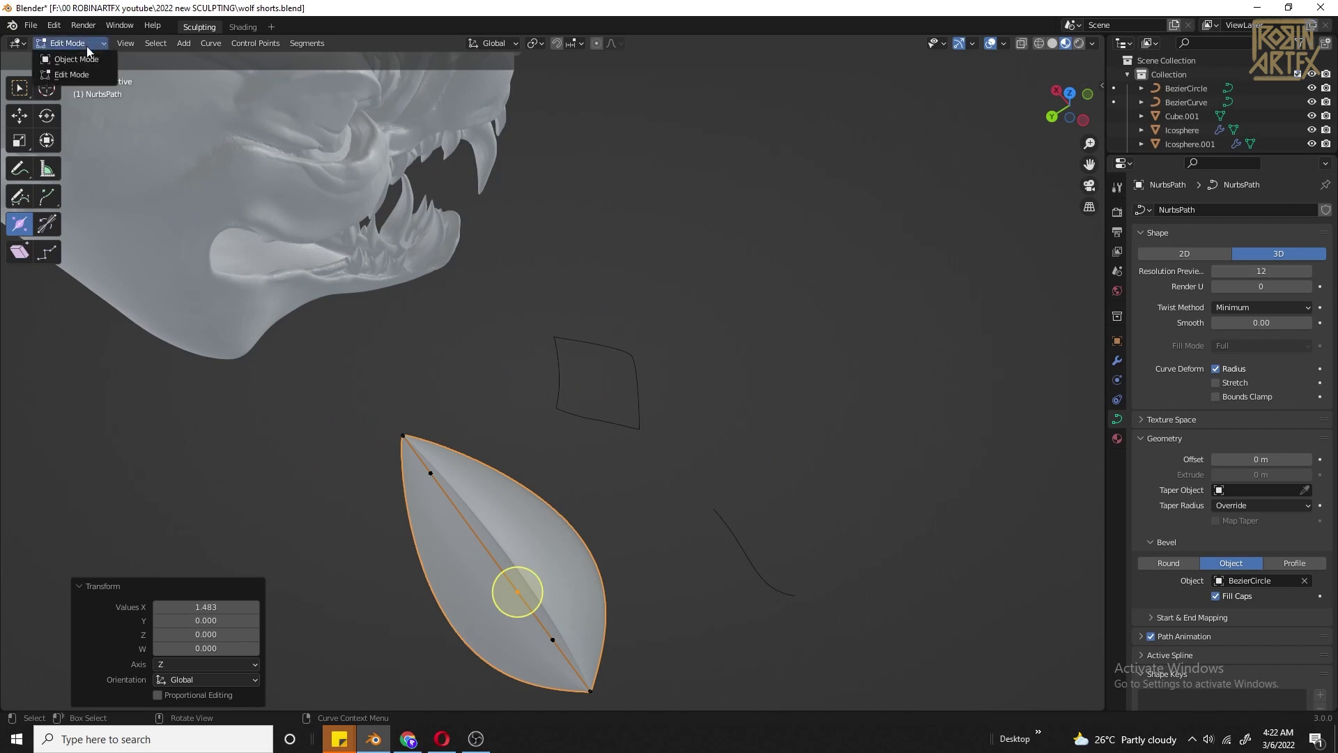
{"action": "left_click", "coordinate": [78, 59]}
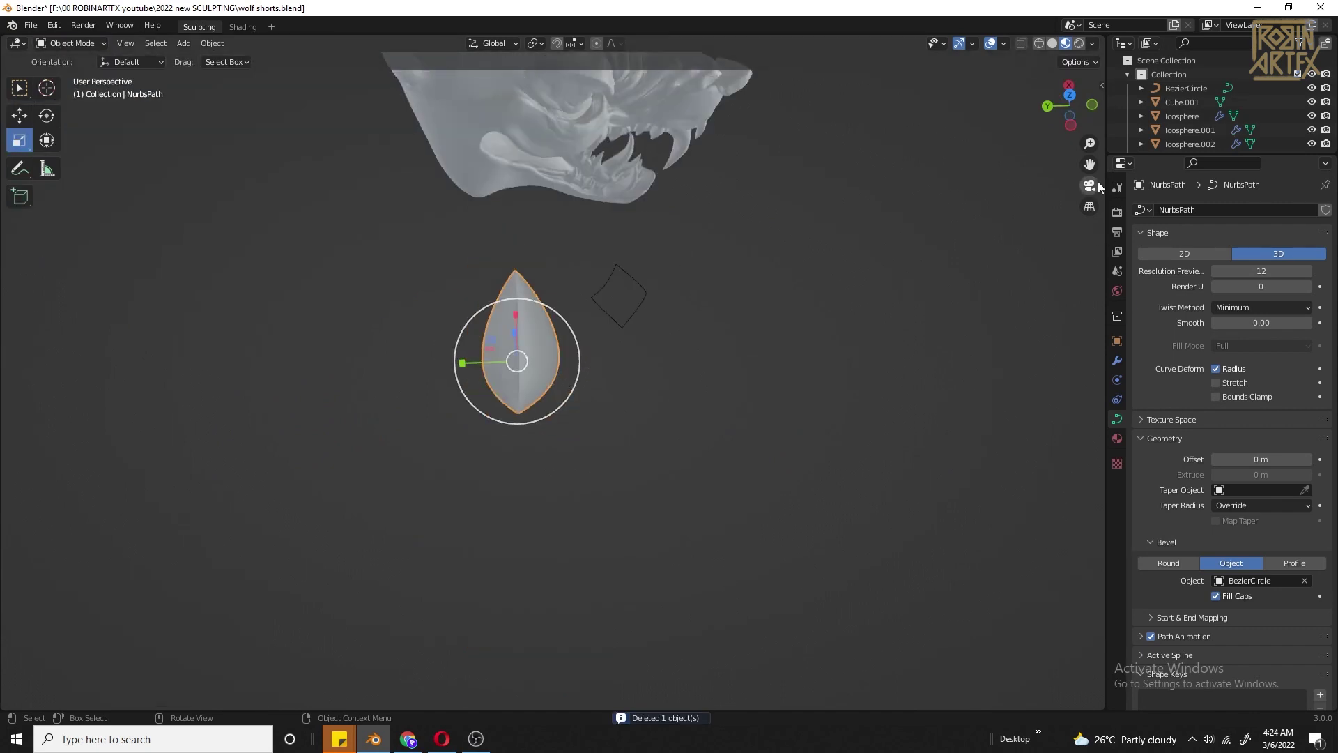
Step: Move the spike up to the wolf head and rotate it to point backward
{"action": "middle_click_drag", "start_coordinate": [802, 168], "coordinate": [724, 237], "text": "shift"}
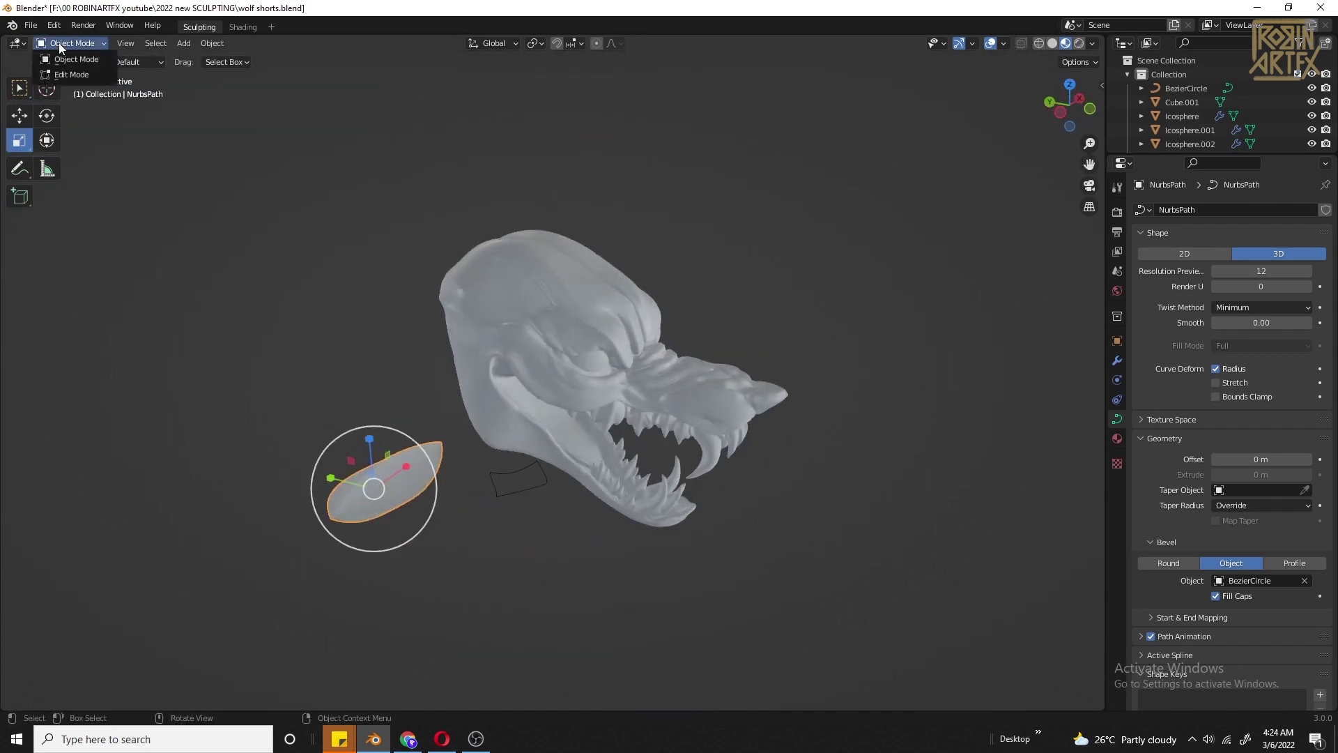
{"action": "left_click", "coordinate": [18, 116]}
{"action": "left_click_drag", "start_coordinate": [406, 468], "coordinate": [497, 218]}
{"action": "left_click", "coordinate": [46, 116]}
{"action": "left_click", "coordinate": [526, 361]}
{"action": "left_click", "coordinate": [519, 392]}
{"action": "scroll", "coordinate": [488, 341], "scroll_direction": "up", "scroll_amount": 2}
Step: Position the spike against the upper side of the wolf head so its tip extends past the back
{"action": "left_click", "coordinate": [21, 114]}
{"action": "scroll", "coordinate": [508, 281], "scroll_direction": "up", "scroll_amount": 2}
{"action": "middle_click_drag", "start_coordinate": [508, 280], "coordinate": [397, 275]}
{"action": "left_click_drag", "start_coordinate": [284, 244], "coordinate": [226, 242]}
{"action": "middle_click_drag", "start_coordinate": [143, 307], "coordinate": [119, 359]}
{"action": "left_click_drag", "start_coordinate": [537, 170], "coordinate": [522, 171]}
{"action": "middle_click_drag", "start_coordinate": [547, 268], "coordinate": [651, 223]}
{"action": "scroll", "coordinate": [487, 278], "scroll_direction": "down", "scroll_amount": 3}
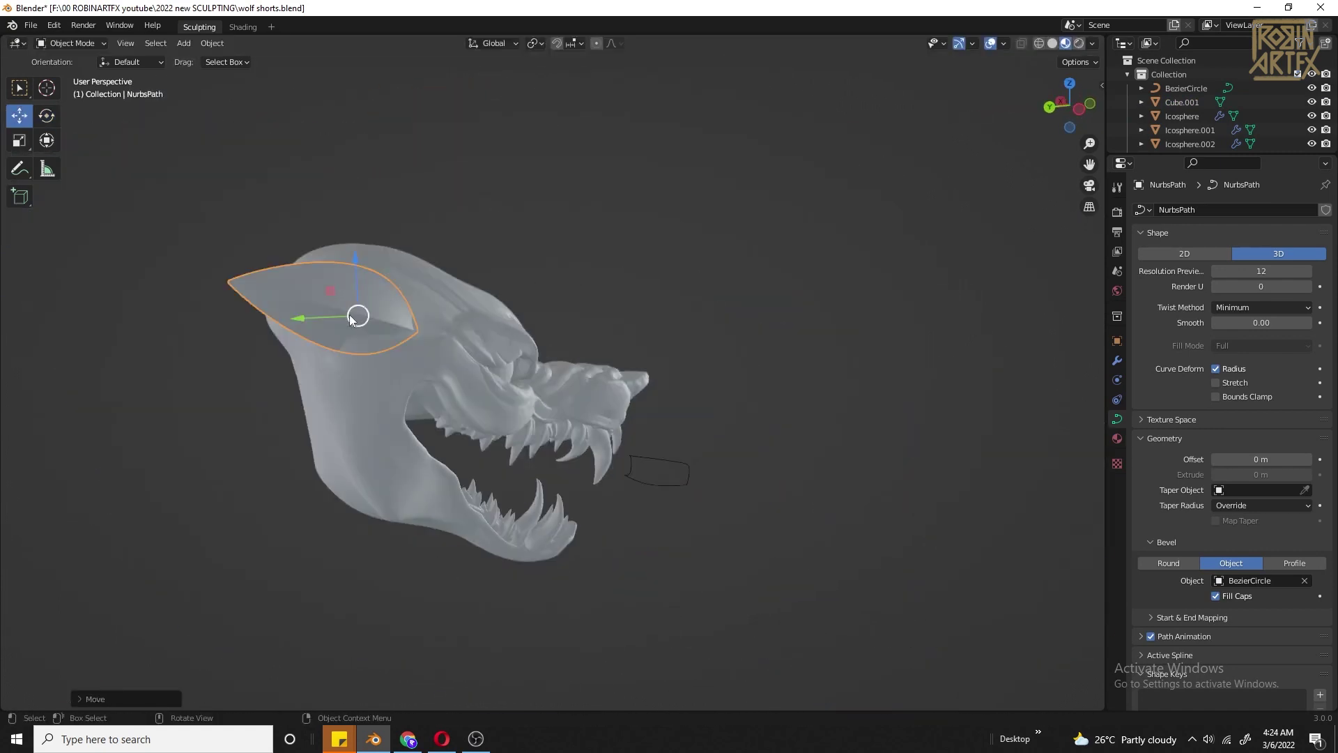
Step: In Edit Mode, shift the spike's control points near its end along X to follow the side of the head
{"action": "left_click", "coordinate": [72, 75]}
{"action": "key", "text": "g"}
{"action": "key", "text": "x"}
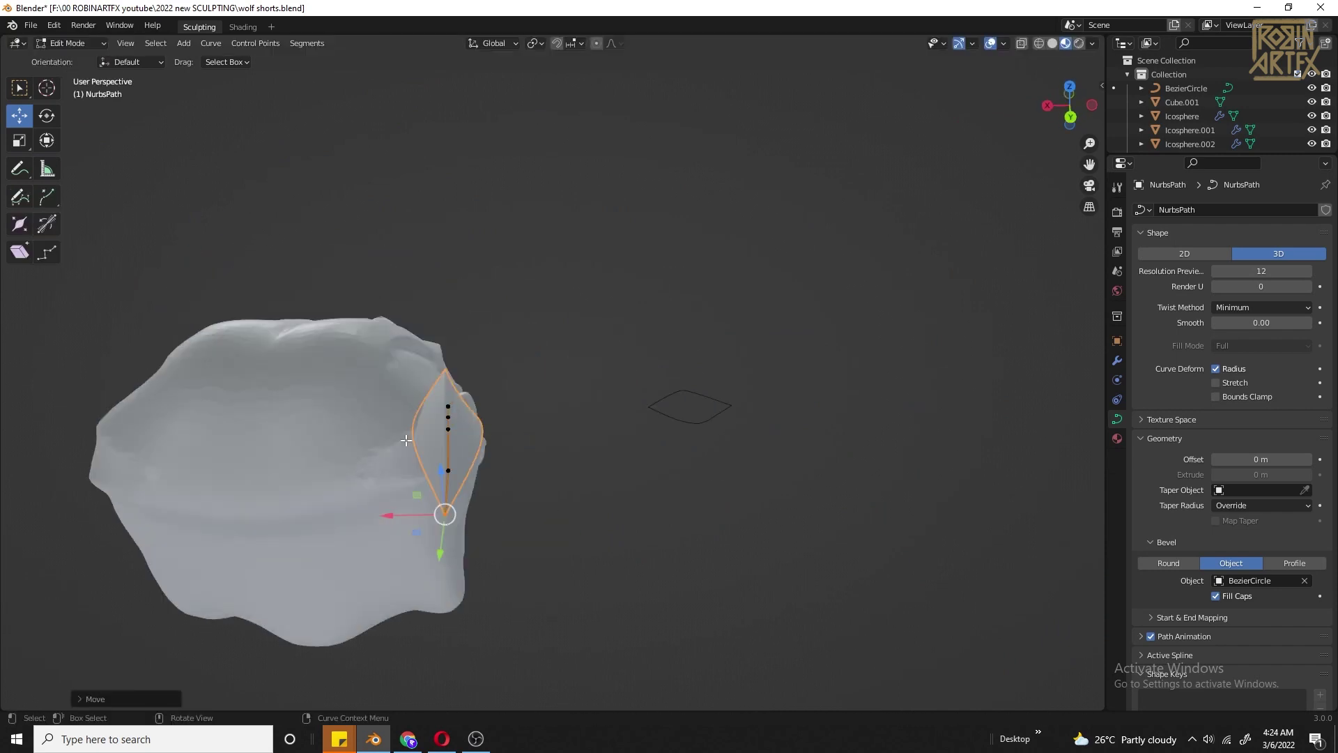
{"action": "left_click_drag", "start_coordinate": [477, 506], "coordinate": [471, 507]}
{"action": "left_click", "coordinate": [448, 471]}
{"action": "left_click_drag", "start_coordinate": [404, 469], "coordinate": [399, 465]}
Step: Move more of the spike's control points to bend it along the head and curve its tip outward
{"action": "middle_click_drag", "start_coordinate": [491, 469], "coordinate": [192, 408]}
{"action": "scroll", "coordinate": [624, 210], "scroll_direction": "up", "scroll_amount": 4}
{"action": "left_click_drag", "start_coordinate": [626, 237], "coordinate": [675, 179]}
{"action": "key", "text": "g"}
{"action": "key", "text": "x"}
{"action": "left_click", "coordinate": [655, 202]}
{"action": "middle_click_drag", "start_coordinate": [655, 202], "coordinate": [836, 261]}
{"action": "left_click_drag", "start_coordinate": [335, 189], "coordinate": [287, 230]}
Step: In Object Mode, duplicate the spike, place the copy below the original, and rotate it
{"action": "left_click", "coordinate": [69, 43]}
{"action": "left_click", "coordinate": [64, 60]}
{"action": "key", "text": "shift+d"}
{"action": "left_click", "coordinate": [341, 338]}
{"action": "middle_click_drag", "start_coordinate": [359, 380], "coordinate": [411, 364]}
{"action": "key", "text": "shift+space"}
{"action": "key", "text": "r"}
{"action": "mouse_move", "coordinate": [244, 319]}
{"action": "left_mouse_down"}
{"action": "mouse_move", "coordinate": [223, 340]}
{"action": "mouse_move", "coordinate": [230, 329]}
{"action": "left_mouse_up"}
Step: Move the rotated lower spike into place against the side of the wolf head
{"action": "middle_click_drag", "start_coordinate": [418, 460], "coordinate": [345, 483]}
{"action": "key", "text": "shift+space"}
{"action": "key", "text": "g"}
{"action": "left_click_drag", "start_coordinate": [384, 417], "coordinate": [288, 402]}
{"action": "middle_click_drag", "start_coordinate": [288, 402], "coordinate": [331, 395]}
Step: Duplicate a spike again, place the copy between the upper and lower spikes, and rotate it to fit
{"action": "left_click", "coordinate": [332, 394]}
{"action": "left_click", "coordinate": [262, 415], "text": "shift"}
{"action": "key", "text": "shift+d"}
{"action": "left_click", "coordinate": [212, 366]}
{"action": "left_click", "coordinate": [47, 115]}
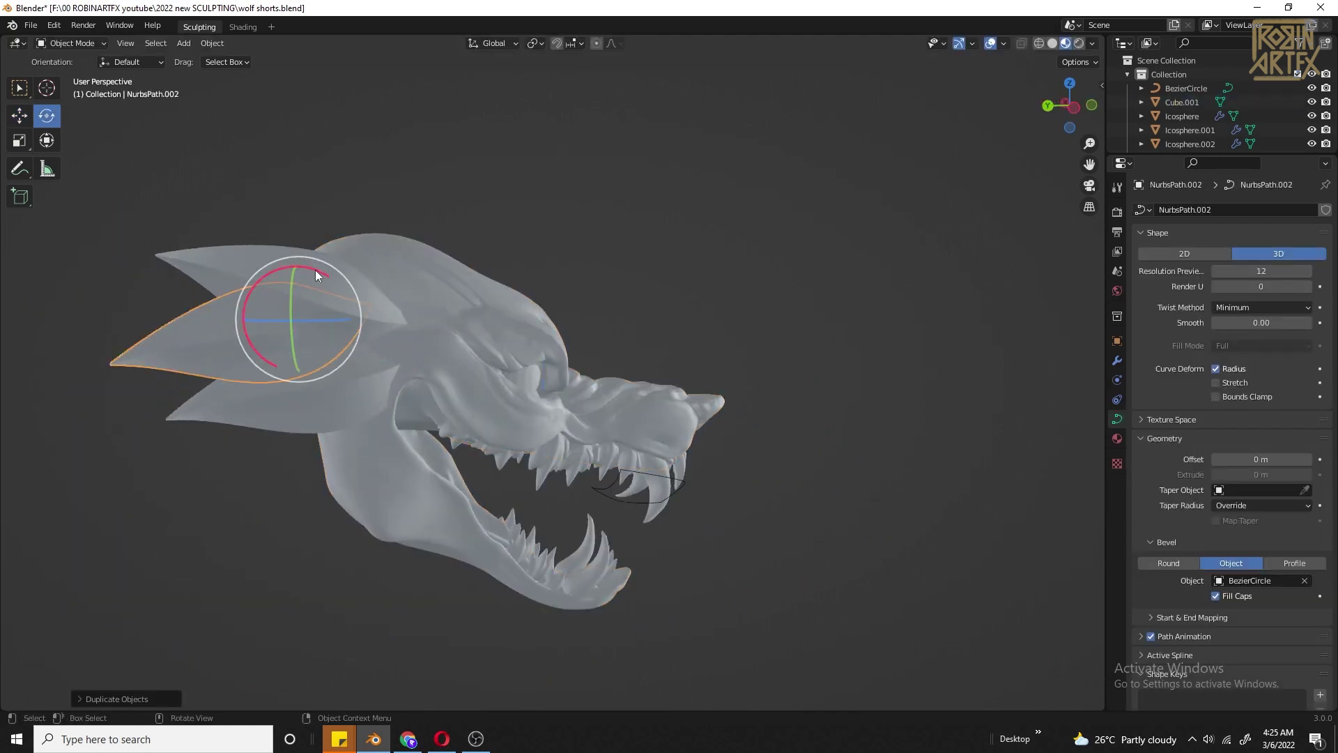
{"action": "left_click_drag", "start_coordinate": [315, 270], "coordinate": [2, 106]}
Step: Scale down the middle spike along Y and Z
{"action": "left_click", "coordinate": [20, 140]}
{"action": "left_click_drag", "start_coordinate": [242, 319], "coordinate": [258, 320]}
{"action": "left_click_drag", "start_coordinate": [295, 268], "coordinate": [297, 283]}
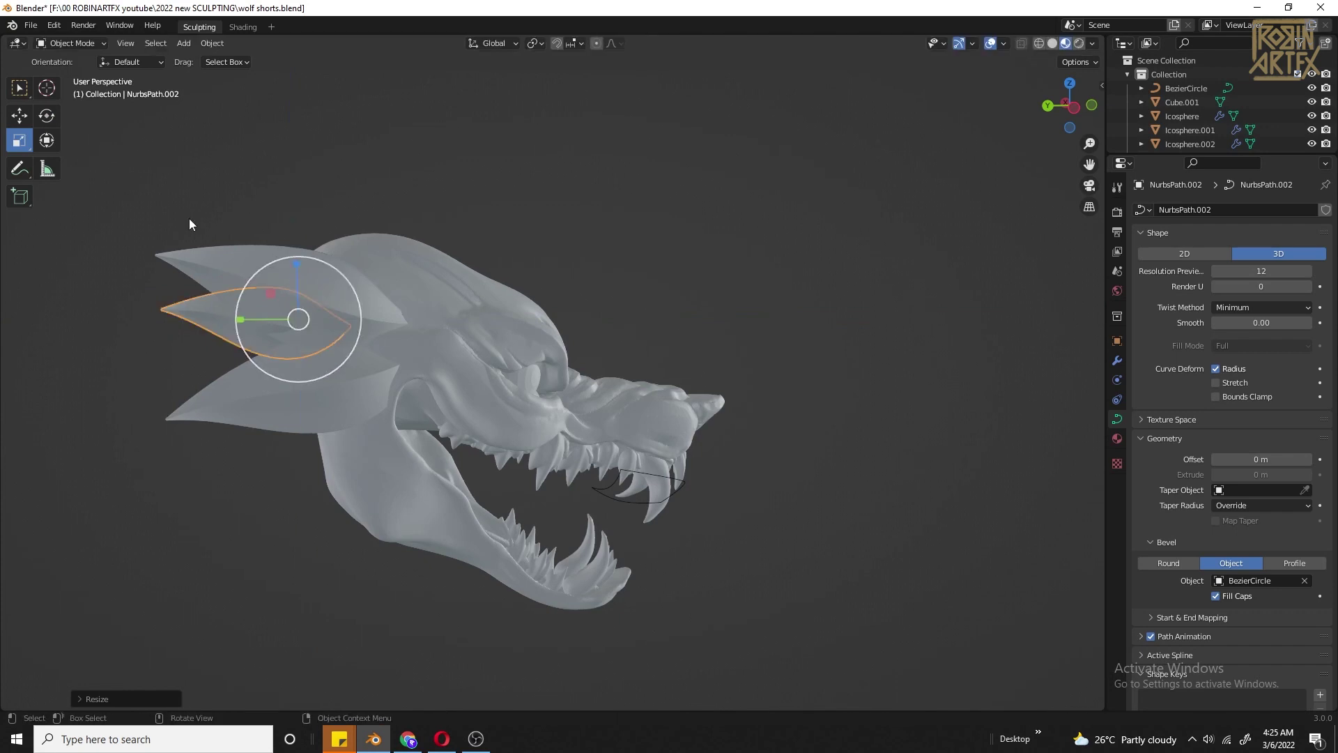
Step: Place more copies of the fur spike around the cheek, jaw and top of the head, moving and rotating each to fit
{"action": "left_click", "coordinate": [19, 115]}
{"action": "middle_click_drag", "start_coordinate": [366, 416], "coordinate": [456, 435]}
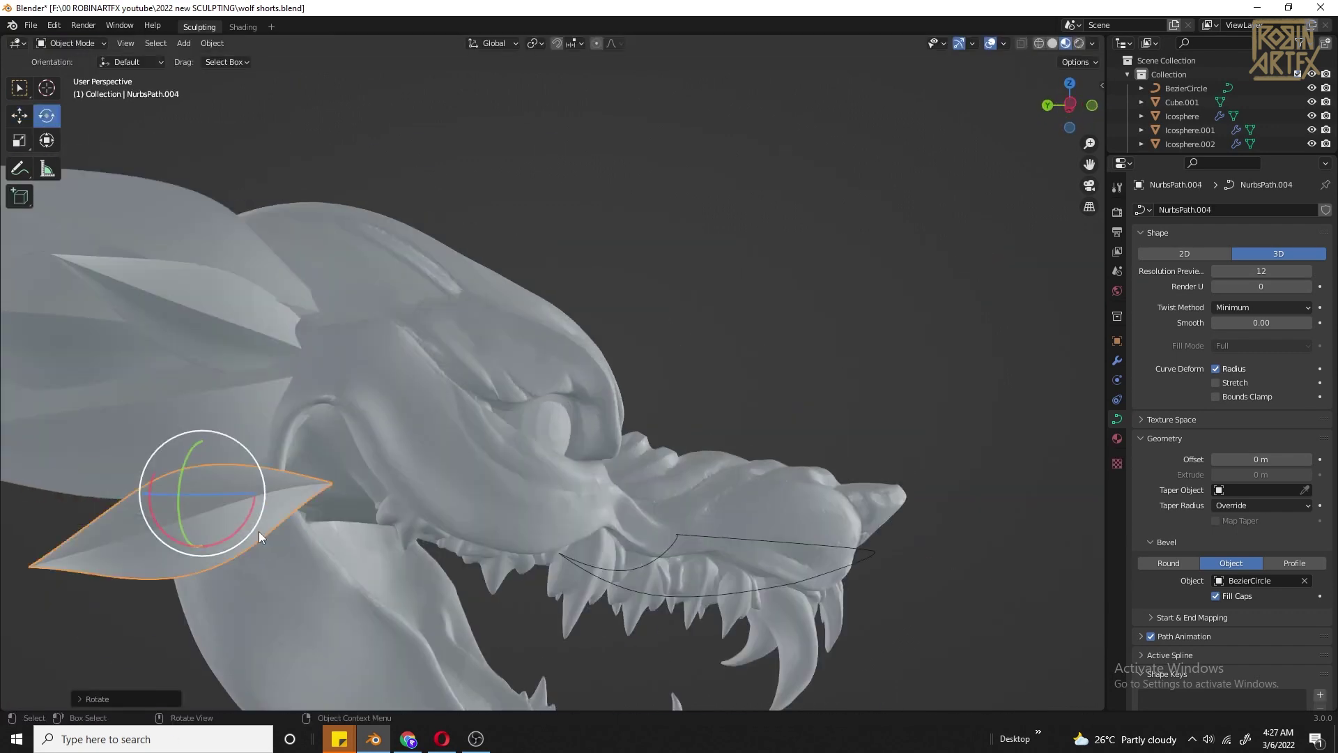
{"action": "middle_click_drag", "start_coordinate": [258, 531], "coordinate": [456, 333]}
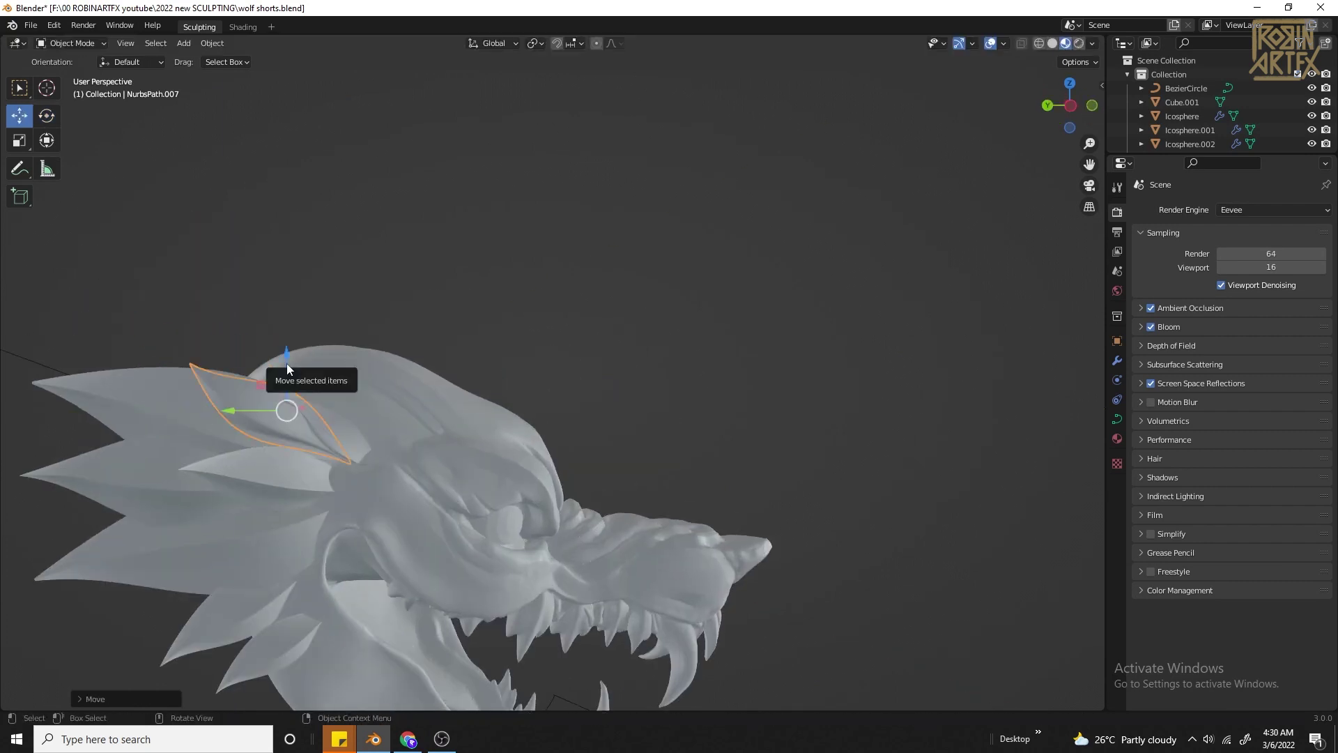
{"action": "middle_click_drag", "start_coordinate": [279, 366], "coordinate": [347, 381]}
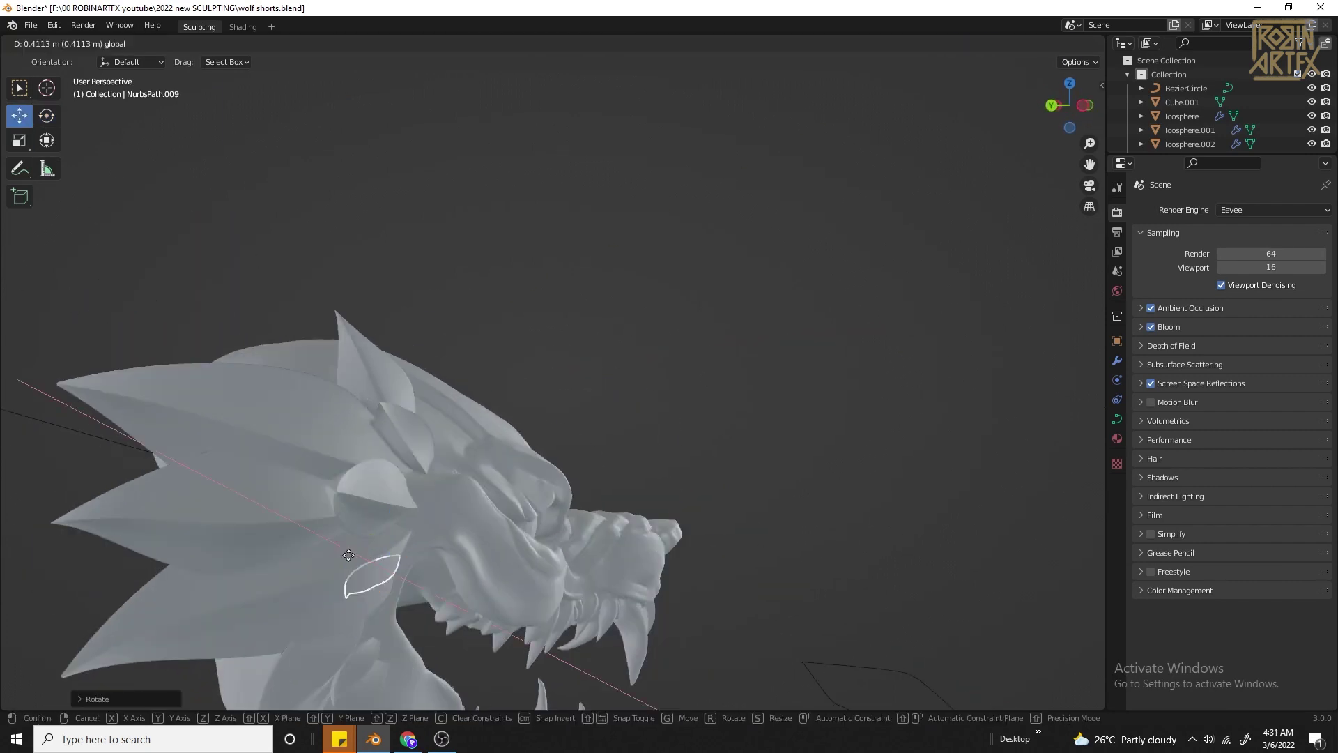
{"action": "left_click_drag", "start_coordinate": [362, 488], "coordinate": [380, 471]}
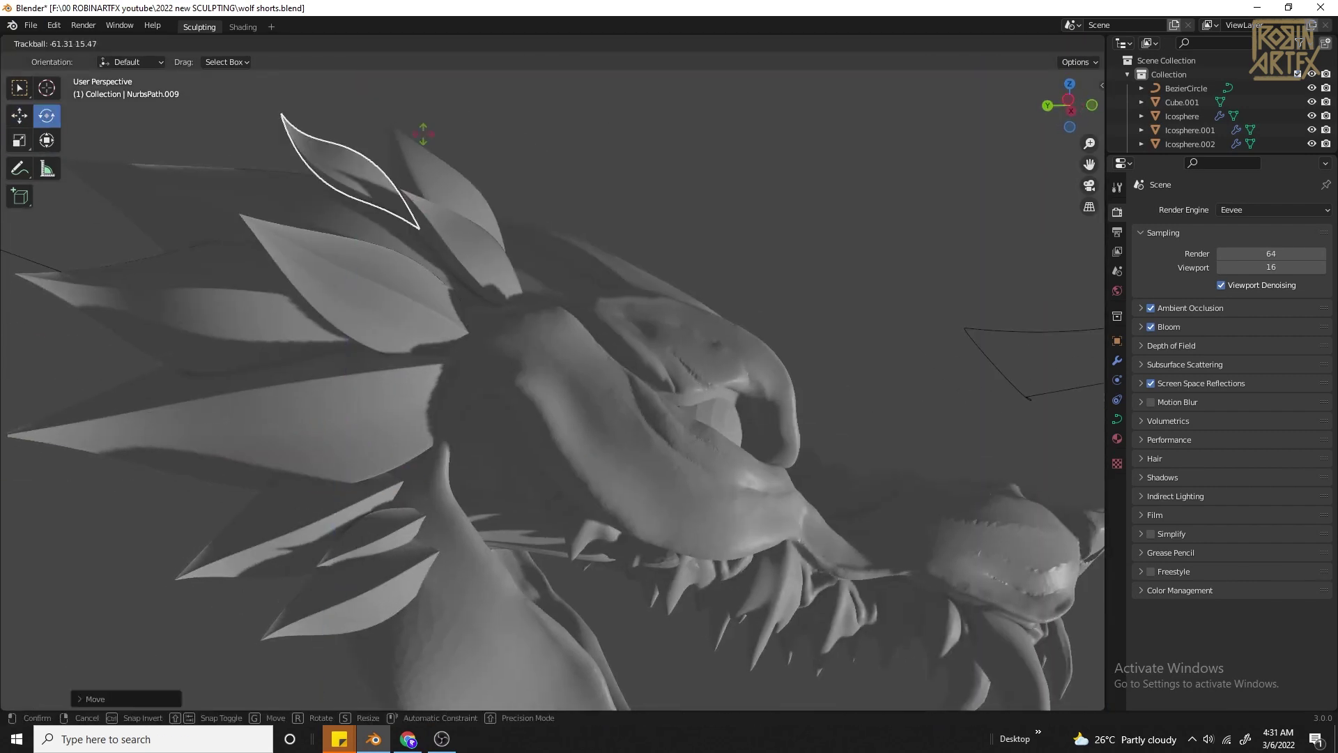
{"action": "left_click_drag", "start_coordinate": [492, 129], "coordinate": [346, 198]}
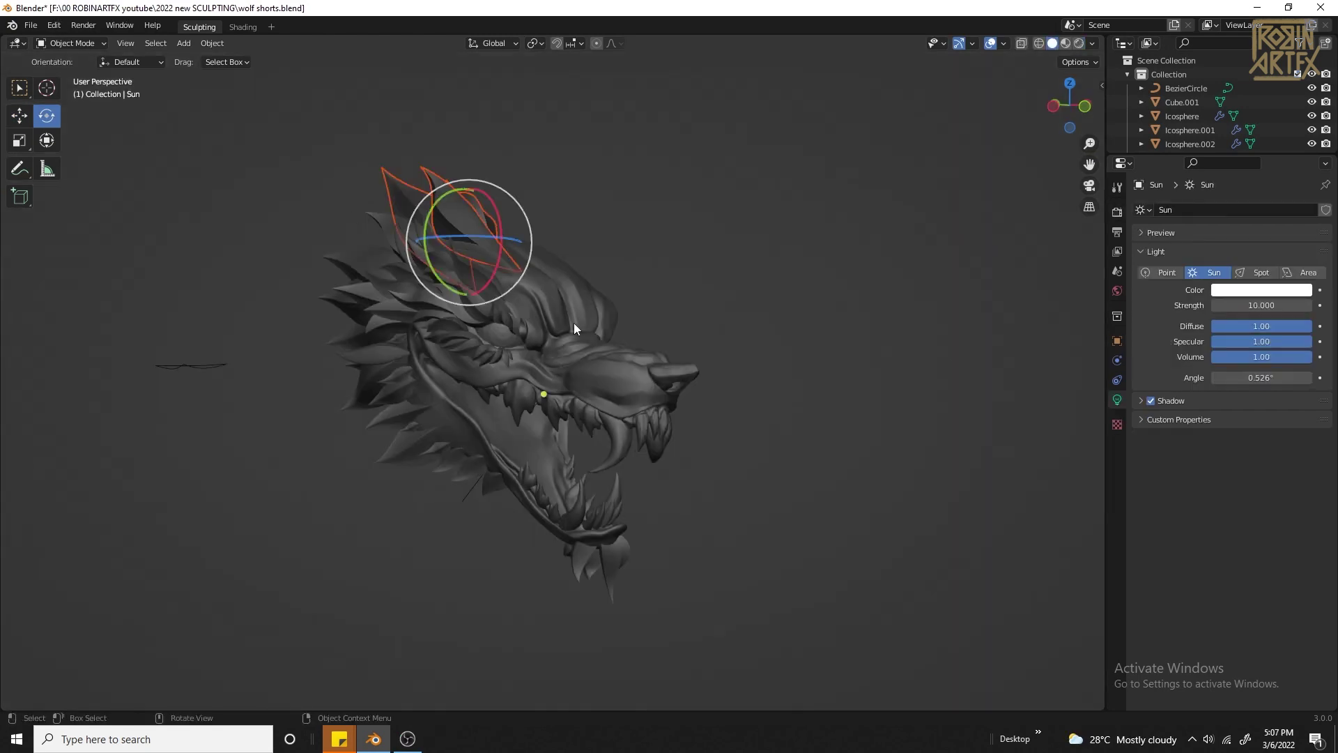
Step: Select the ear and fur spikes on one side of the wolf head and convert them to mesh
{"action": "left_click", "coordinate": [592, 331]}
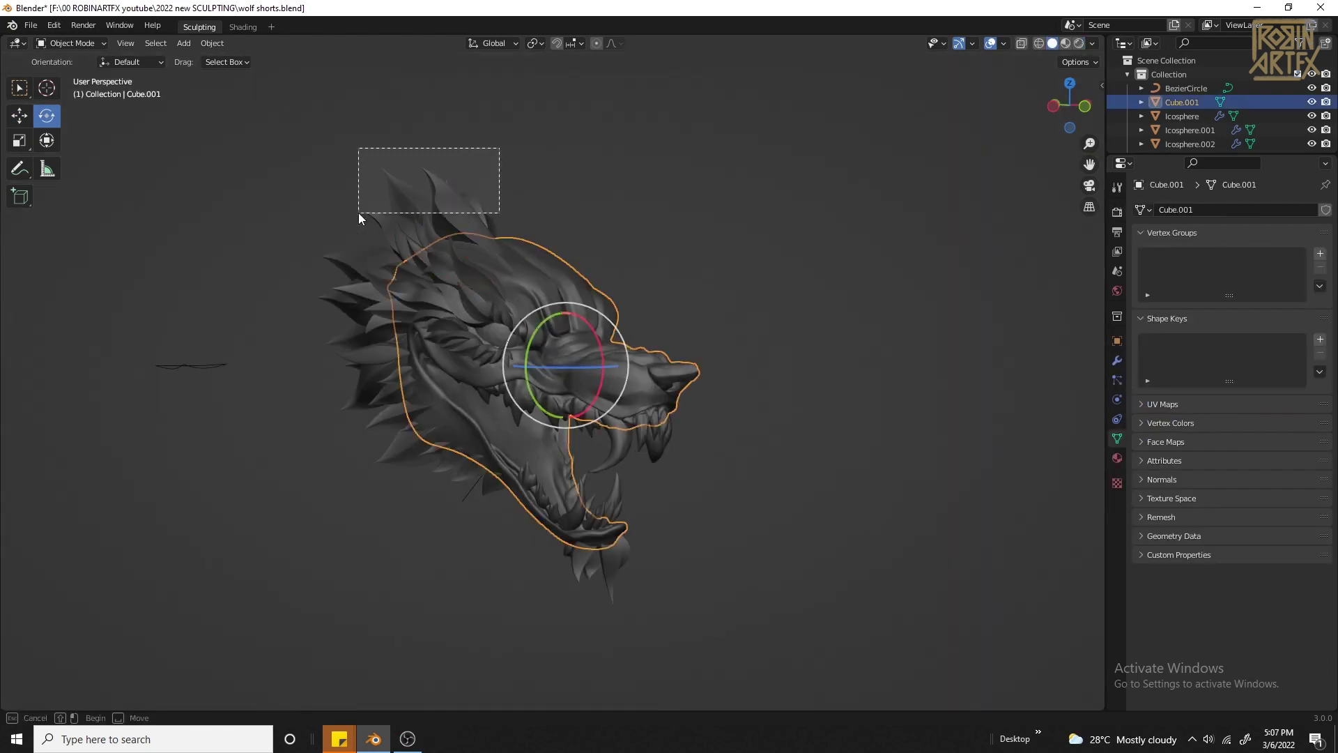
{"action": "left_click_drag", "start_coordinate": [358, 212], "coordinate": [358, 212]}
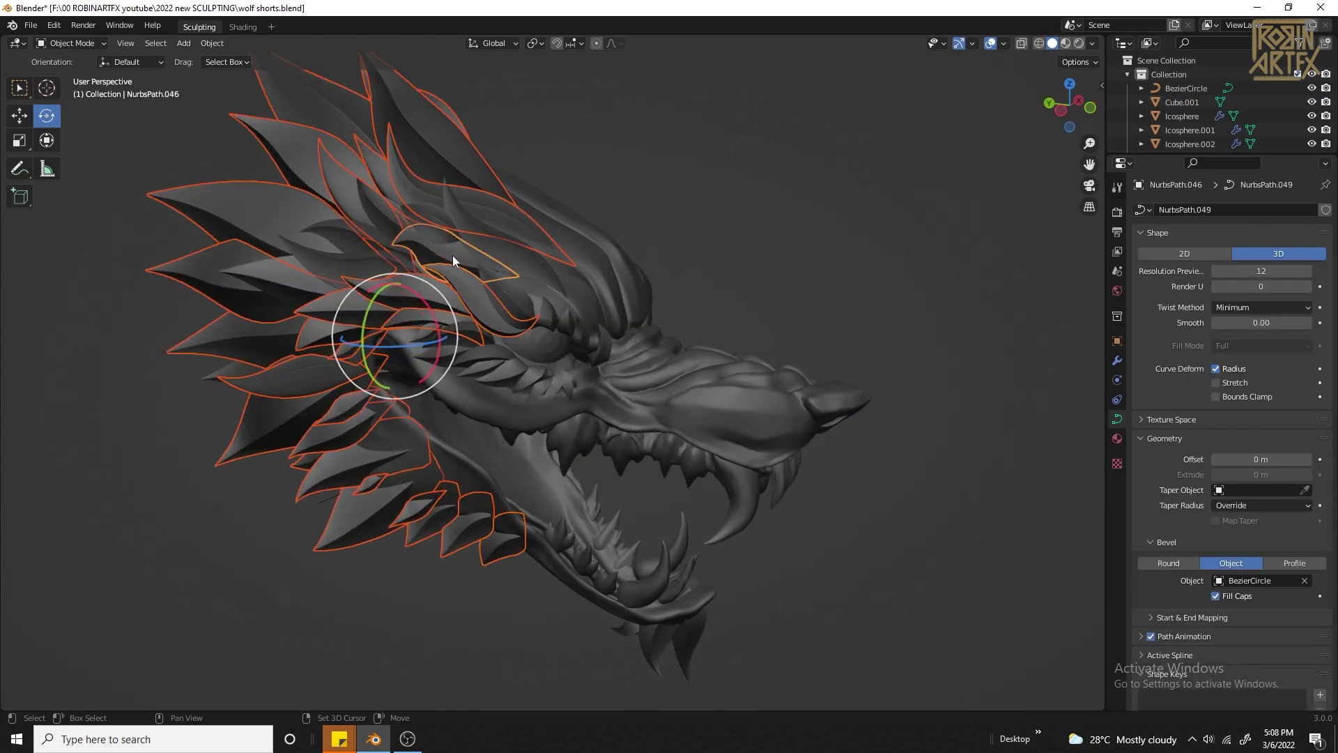
{"action": "left_click", "coordinate": [461, 226], "text": "shift"}
{"action": "left_click", "coordinate": [400, 223], "text": "shift"}
{"action": "left_click", "coordinate": [341, 230], "text": "shift"}
{"action": "left_click", "coordinate": [314, 250], "text": "shift"}
{"action": "left_click", "coordinate": [269, 279], "text": "shift"}
{"action": "middle_click_drag", "start_coordinate": [526, 511], "coordinate": [39, 509]}
{"action": "right_click", "coordinate": [360, 286]}
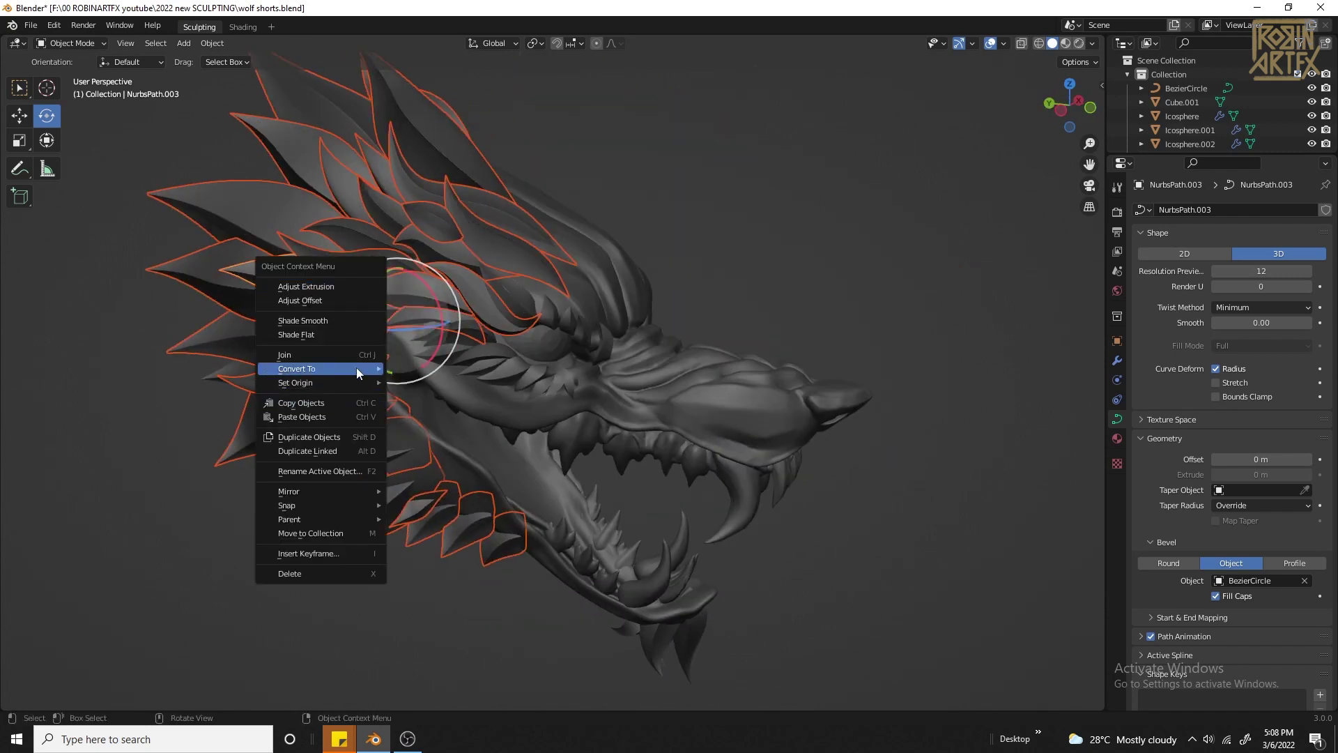
{"action": "mouse_move", "coordinate": [356, 368]}
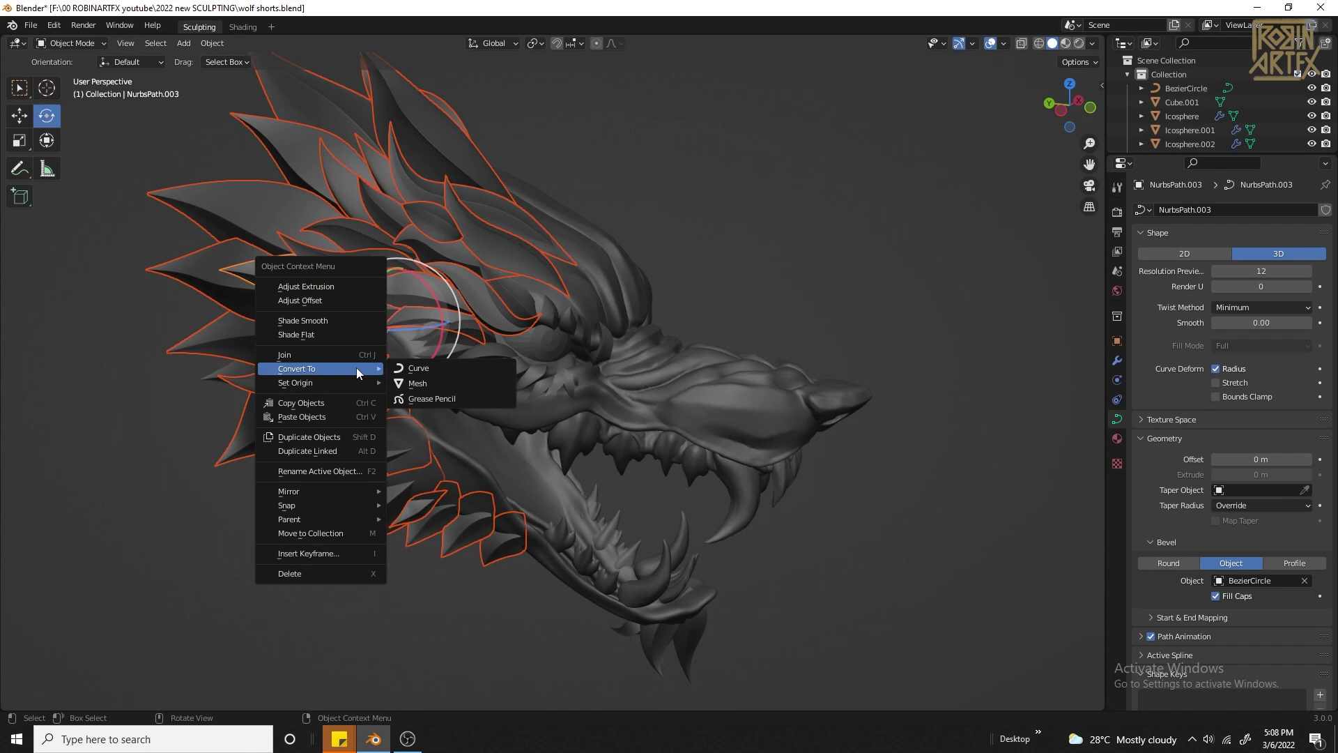
{"action": "left_click", "coordinate": [413, 384]}
{"action": "mouse_move", "coordinate": [376, 314]}
{"action": "middle_mouse_down"}
{"action": "mouse_move", "coordinate": [350, 323]}
{"action": "mouse_move", "coordinate": [380, 305]}
{"action": "middle_mouse_up"}
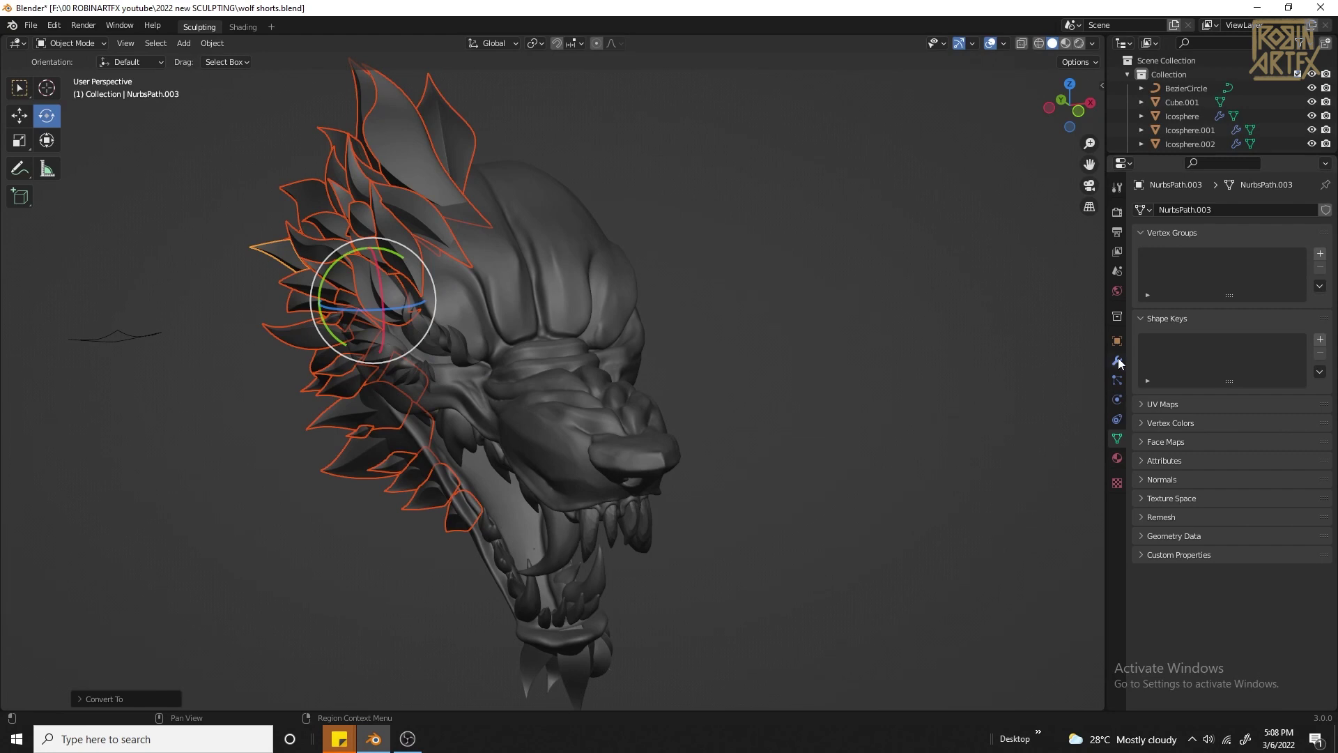
{"action": "left_click", "coordinate": [1118, 361]}
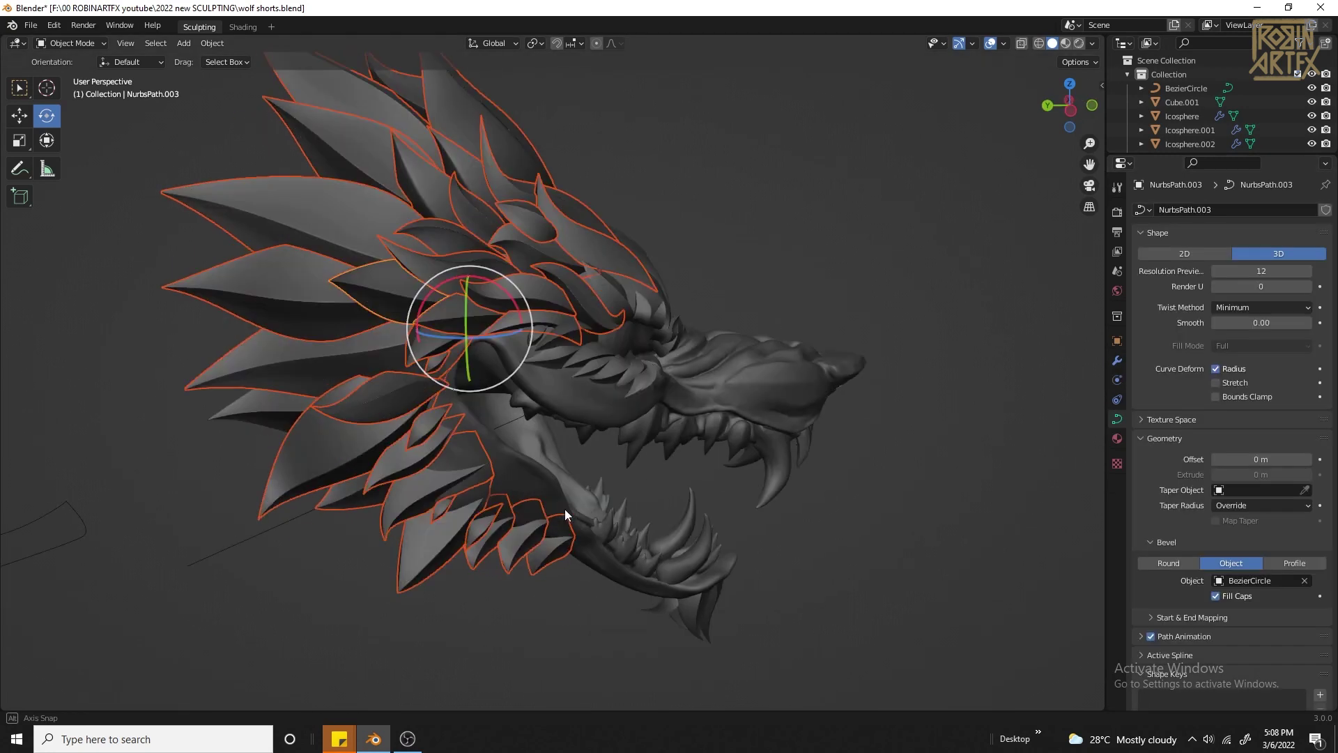
Step: Convert the selected fur spike curves to mesh again and display their modifier settings
{"action": "middle_click_drag", "start_coordinate": [565, 509], "coordinate": [516, 488]}
{"action": "right_click", "coordinate": [361, 285]}
{"action": "mouse_move", "coordinate": [357, 368]}
{"action": "left_click", "coordinate": [409, 383]}
{"action": "middle_click_drag", "start_coordinate": [411, 328], "coordinate": [380, 305]}
{"action": "left_click", "coordinate": [1117, 360]}
Step: Try a Mirror modifier on the converted fur spikes, and undo it
{"action": "left_click", "coordinate": [1193, 209]}
{"action": "left_click", "coordinate": [1049, 371]}
{"action": "middle_click_drag", "start_coordinate": [836, 314], "coordinate": [945, 429]}
{"action": "key", "text": "ctrl+z"}
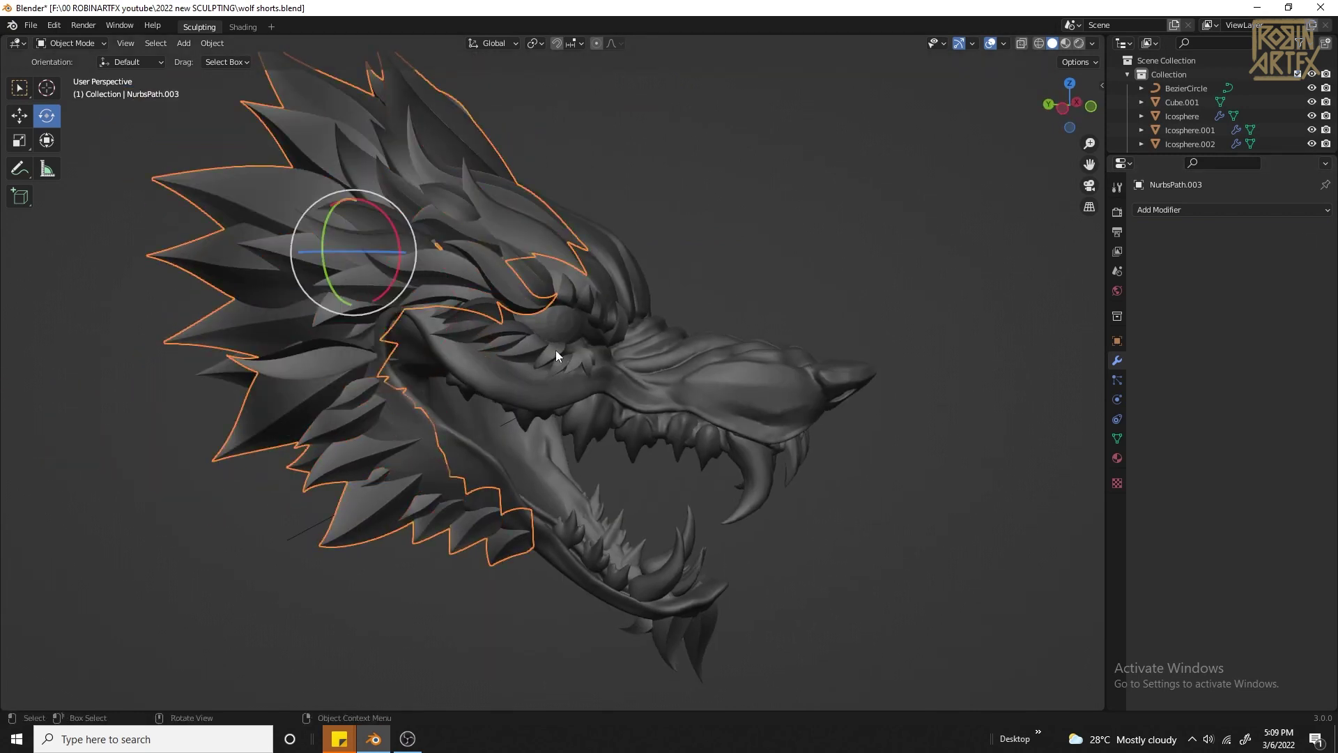
Step: Add a Mirror modifier on the X axis to the joined fur, using the wolf head as the mirror object
{"action": "middle_click_drag", "start_coordinate": [677, 433], "coordinate": [625, 424]}
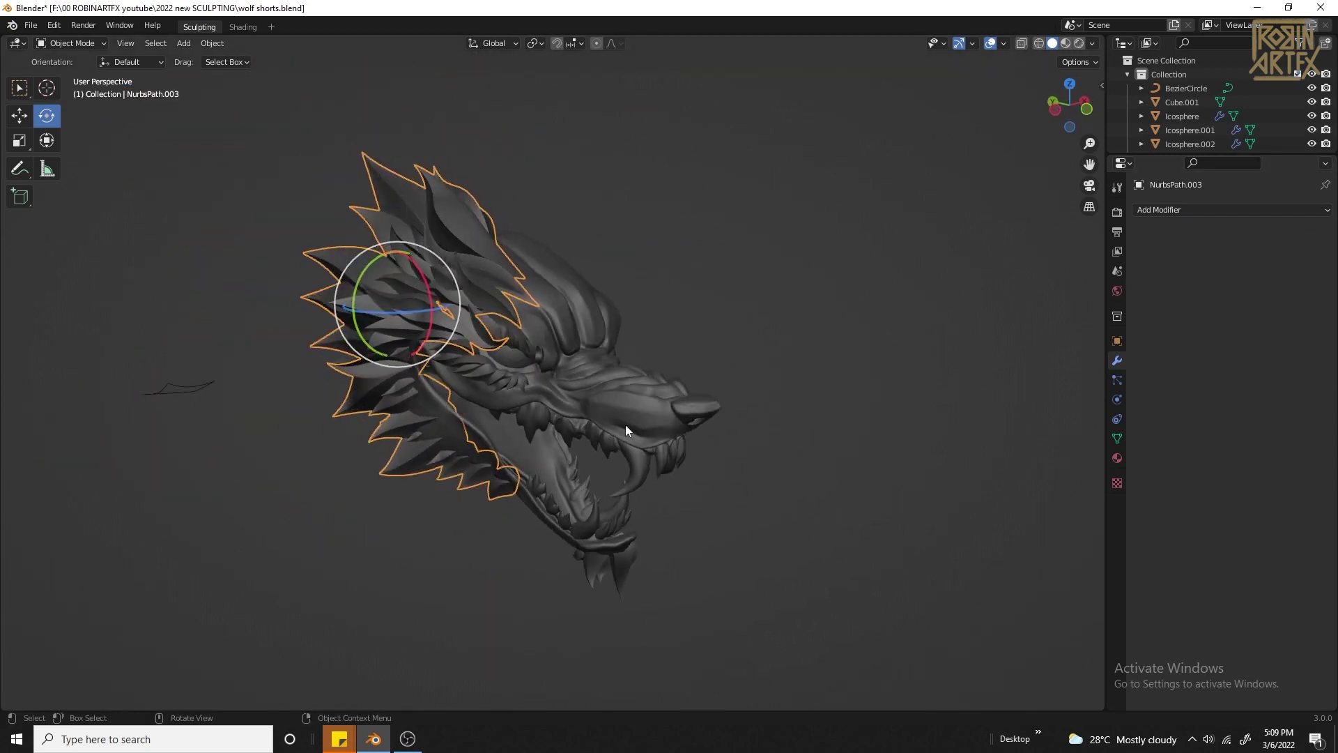
{"action": "left_click", "coordinate": [1199, 211]}
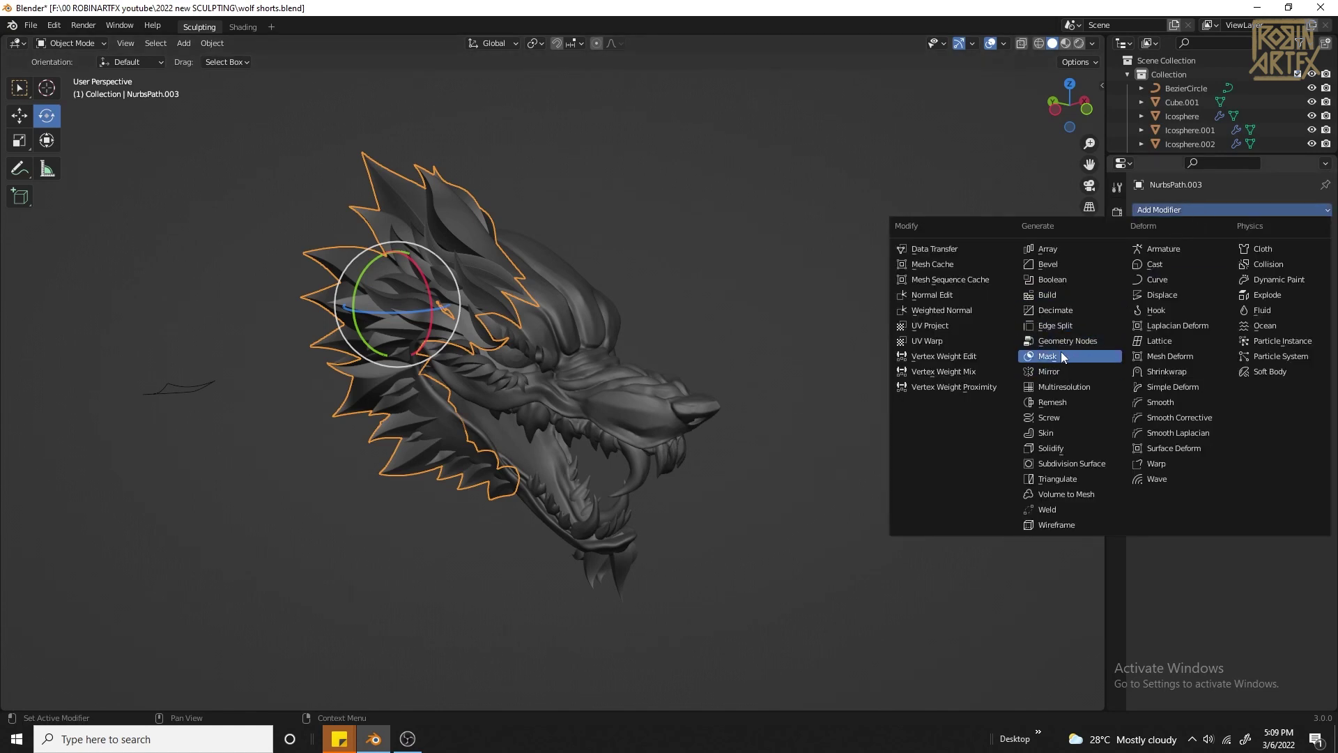
{"action": "left_click", "coordinate": [1058, 372]}
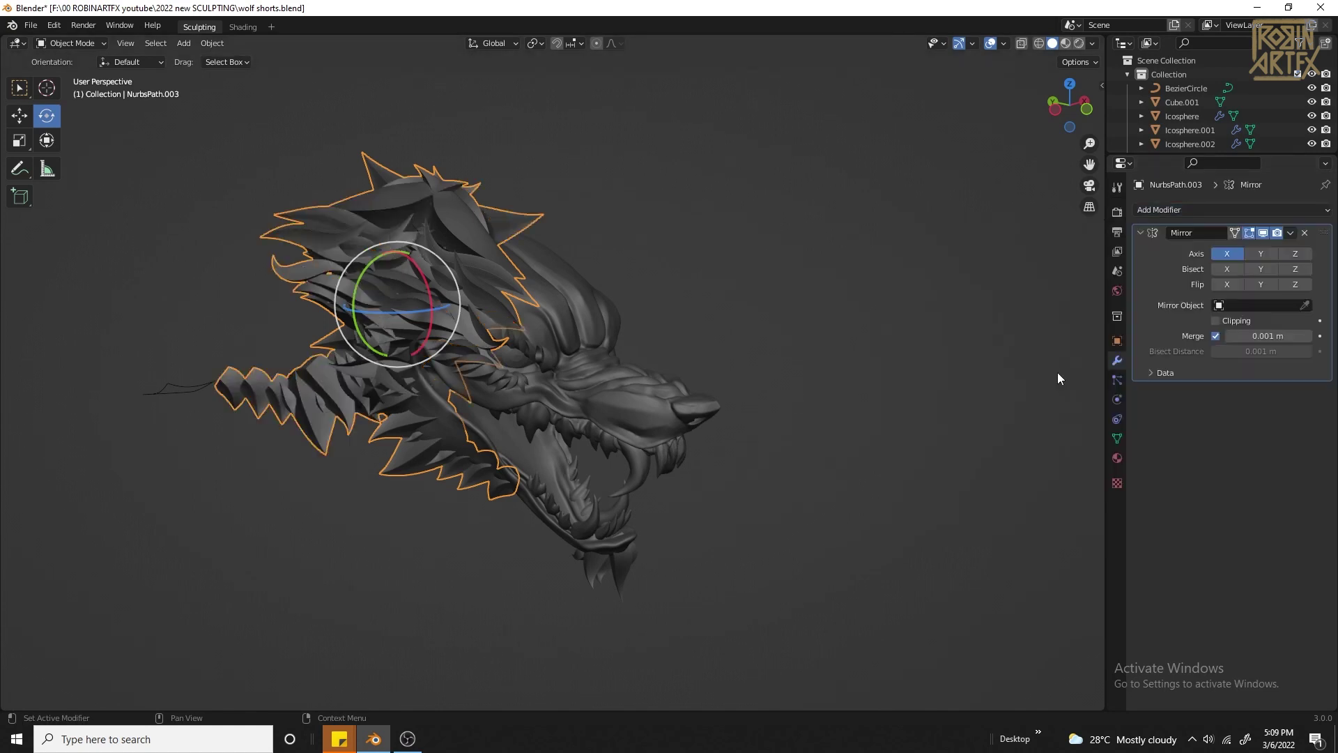
{"action": "left_click", "coordinate": [1300, 306]}
{"action": "left_click", "coordinate": [628, 395]}
{"action": "middle_click_drag", "start_coordinate": [853, 452], "coordinate": [905, 453]}
{"action": "left_click", "coordinate": [769, 432]}
Step: Select the group of small fur spikes around the wolf's eye and cheek
{"action": "left_click", "coordinate": [558, 324]}
{"action": "left_click", "coordinate": [578, 337]}
{"action": "scroll", "coordinate": [593, 363], "scroll_direction": "up", "scroll_amount": 3}
{"action": "left_click", "coordinate": [419, 295]}
{"action": "middle_click_drag", "start_coordinate": [419, 295], "coordinate": [625, 376]}
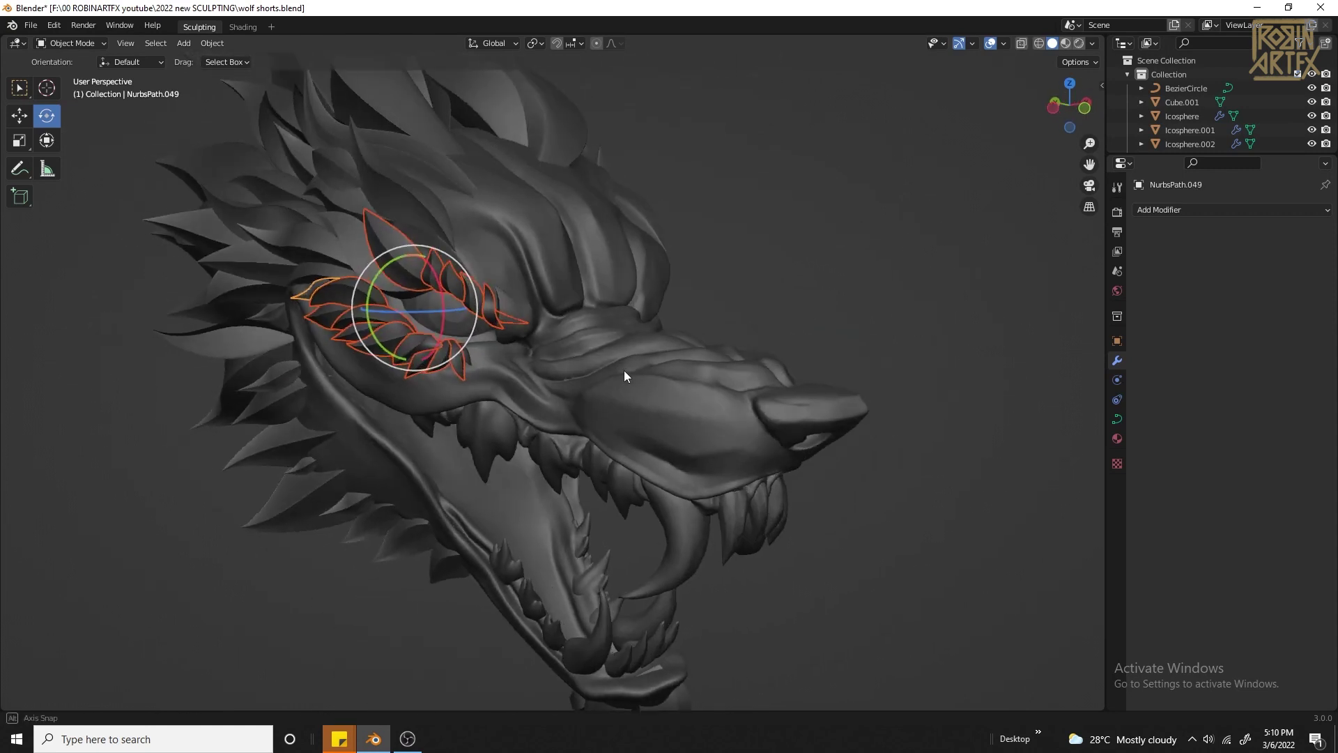